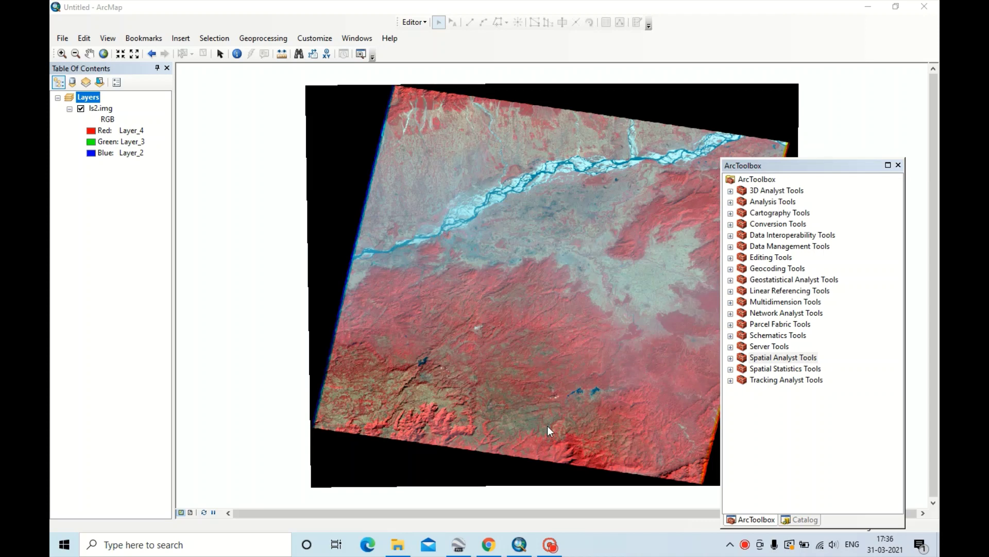
Zoom out and back in on the ls2.img Landsat image
{"action": "scroll", "coordinate": [495, 330], "scroll_direction": "down", "scroll_amount": 3}
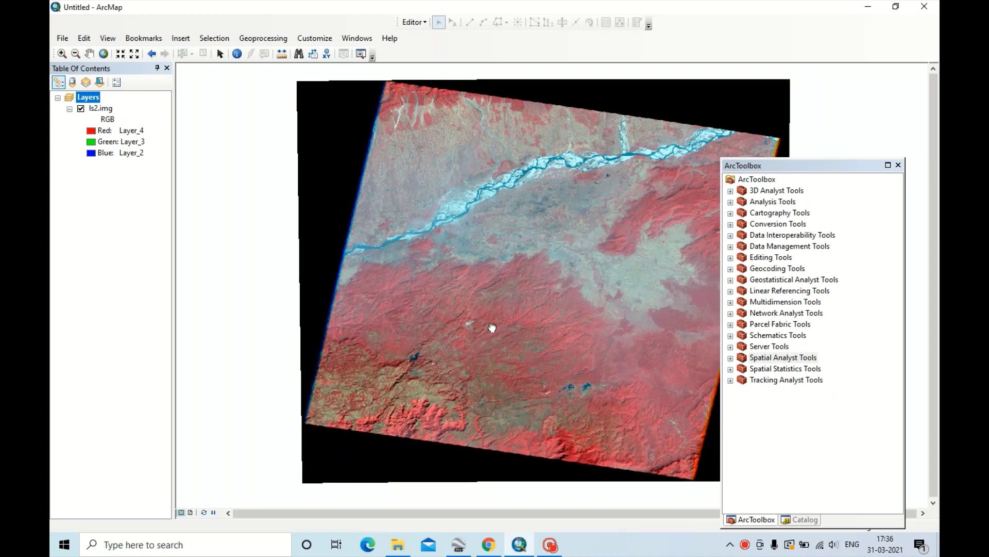
{"action": "scroll", "coordinate": [460, 320], "scroll_direction": "up", "scroll_amount": 3}
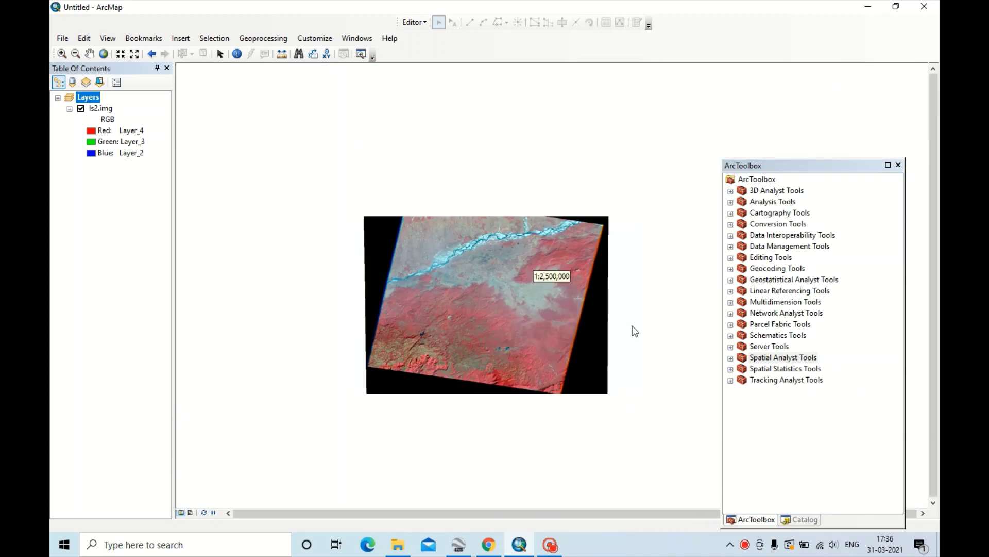
Return to full extent and launch Spatial Analyst's Multivariate Iso Cluster Unsupervised Classification tool
{"action": "right_click", "coordinate": [376, 279]}
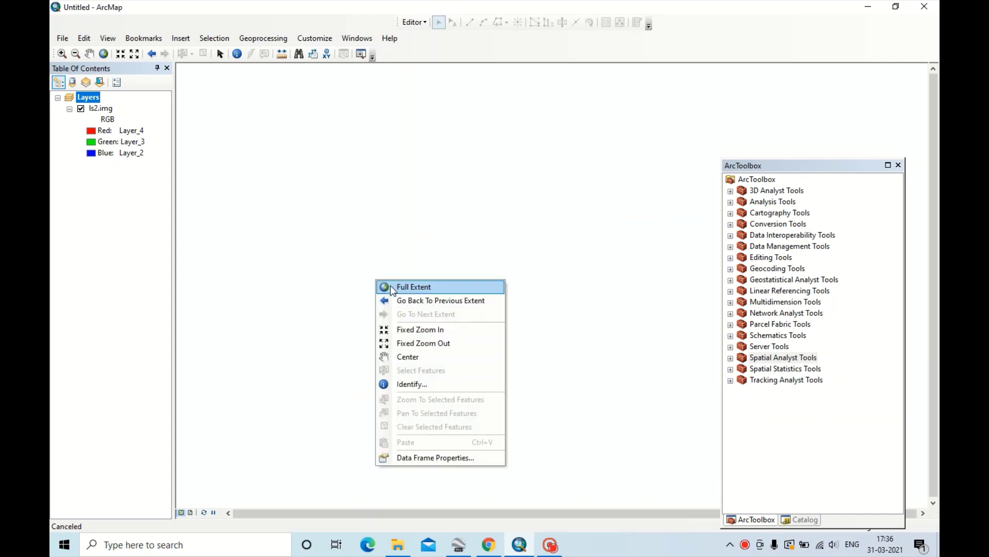
{"action": "left_click", "coordinate": [392, 287]}
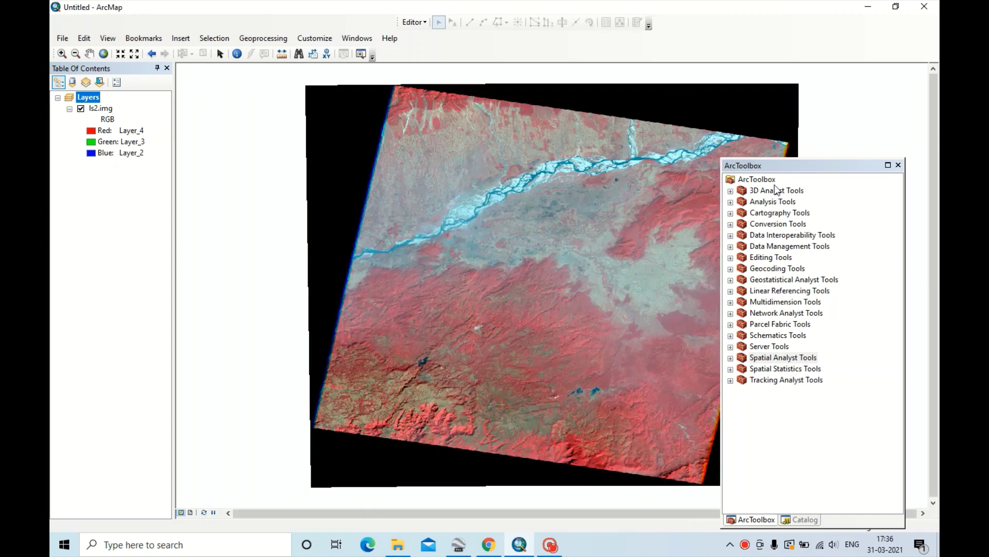
{"action": "left_click_drag", "start_coordinate": [783, 170], "coordinate": [796, 153]}
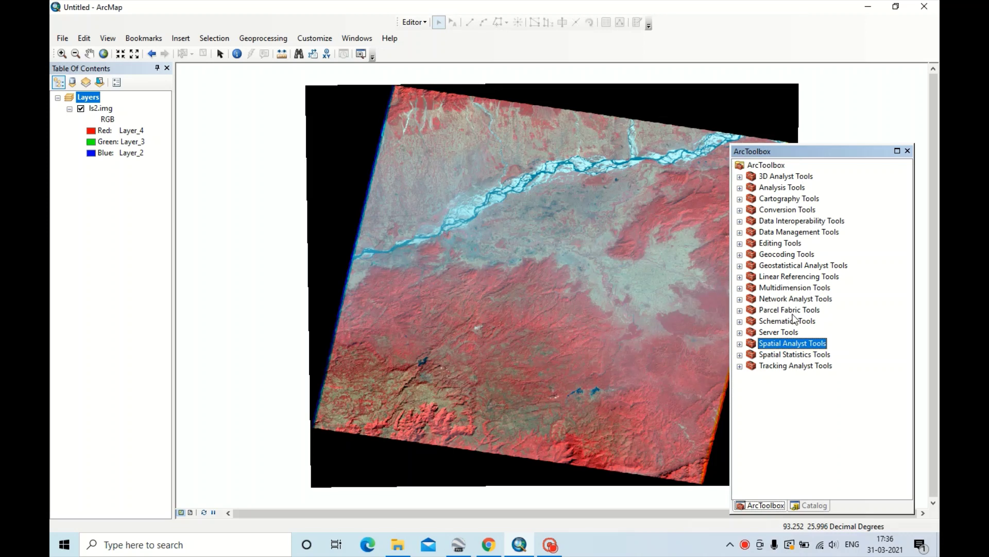
{"action": "left_click", "coordinate": [739, 344]}
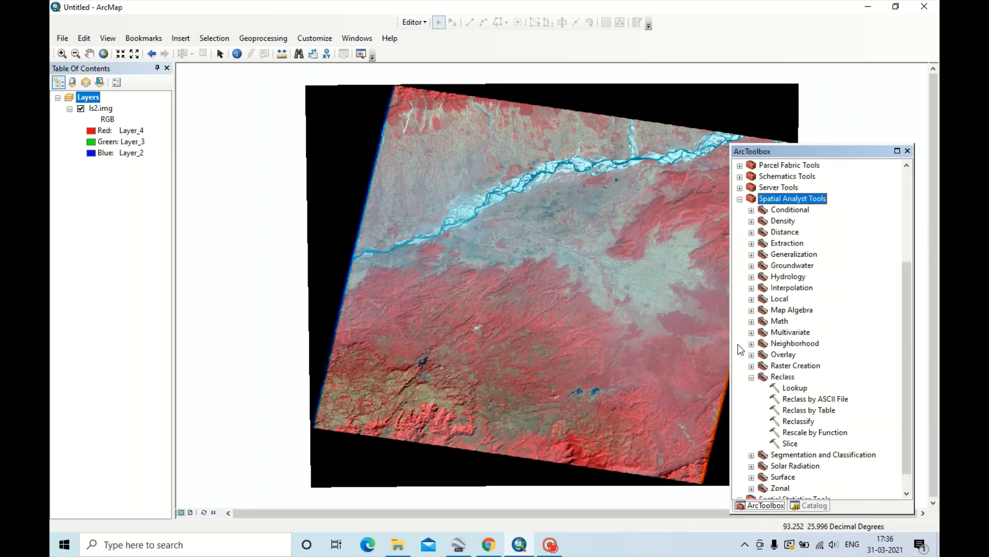
{"action": "left_click", "coordinate": [751, 377]}
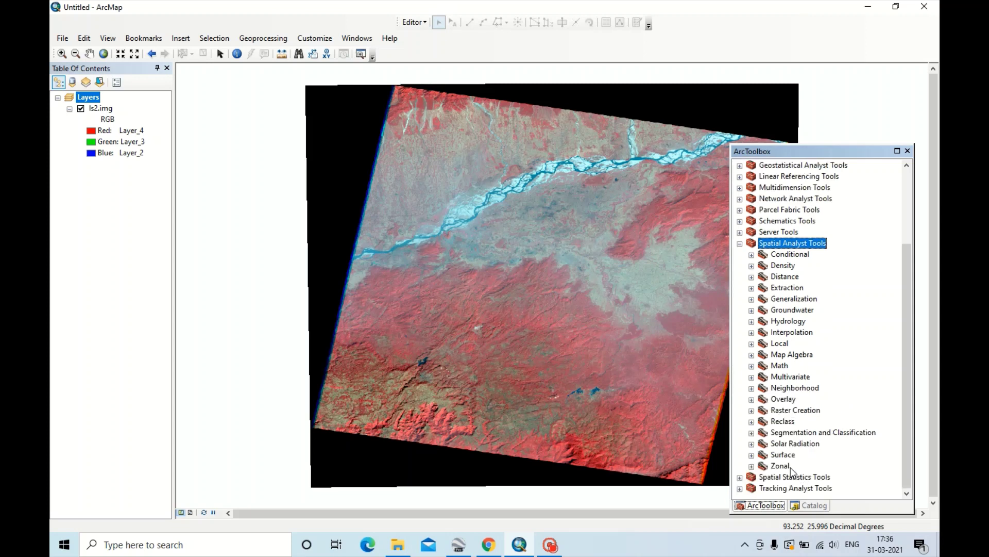
{"action": "left_click", "coordinate": [751, 376]}
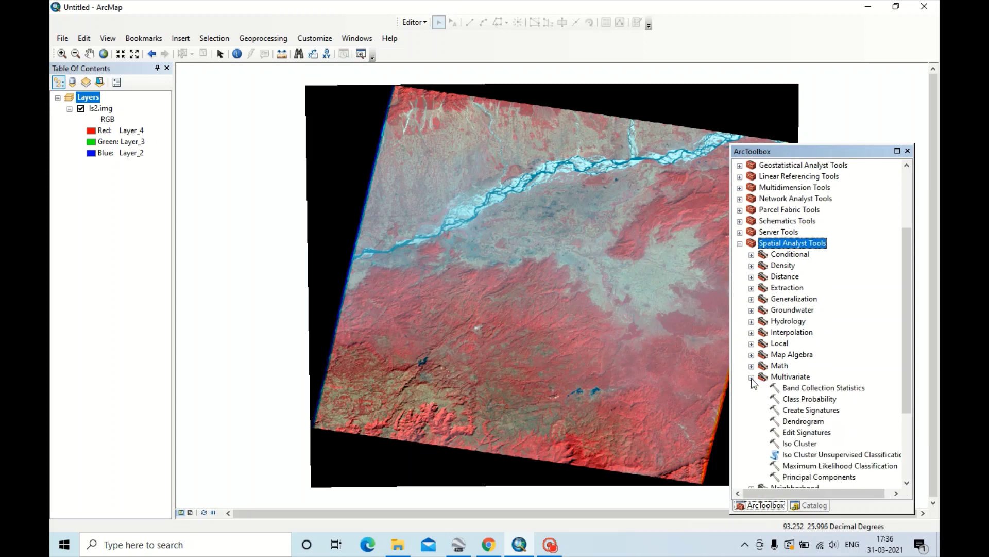
{"action": "double_click", "coordinate": [800, 457]}
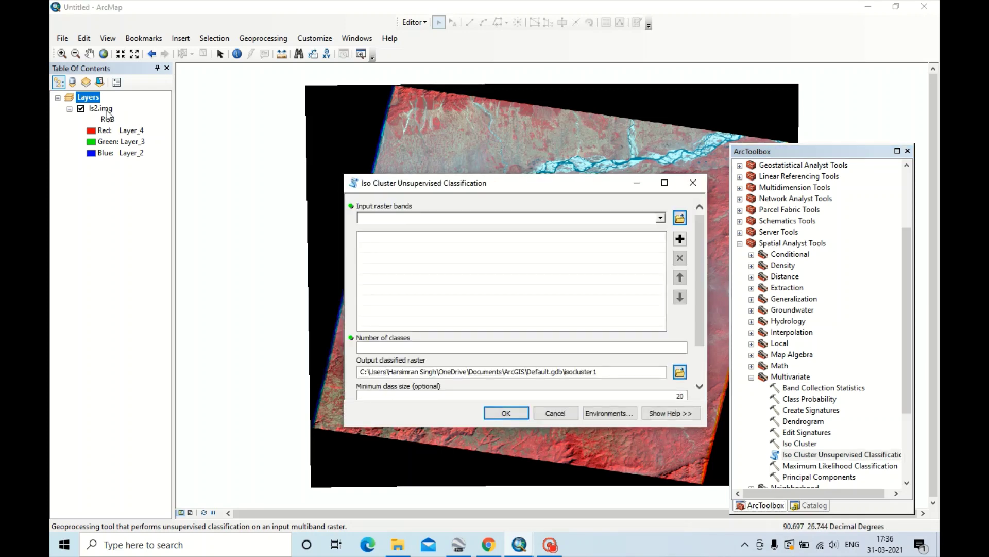
Run Iso Cluster Unsupervised Classification on ls2.img with 6 classes
{"action": "left_click_drag", "start_coordinate": [104, 109], "coordinate": [375, 226]}
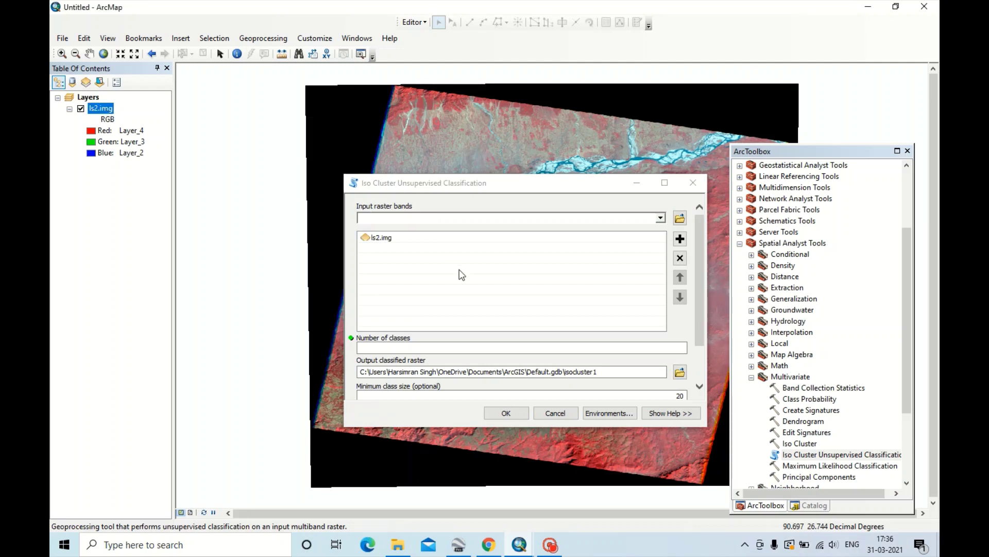
{"action": "left_click", "coordinate": [684, 348]}
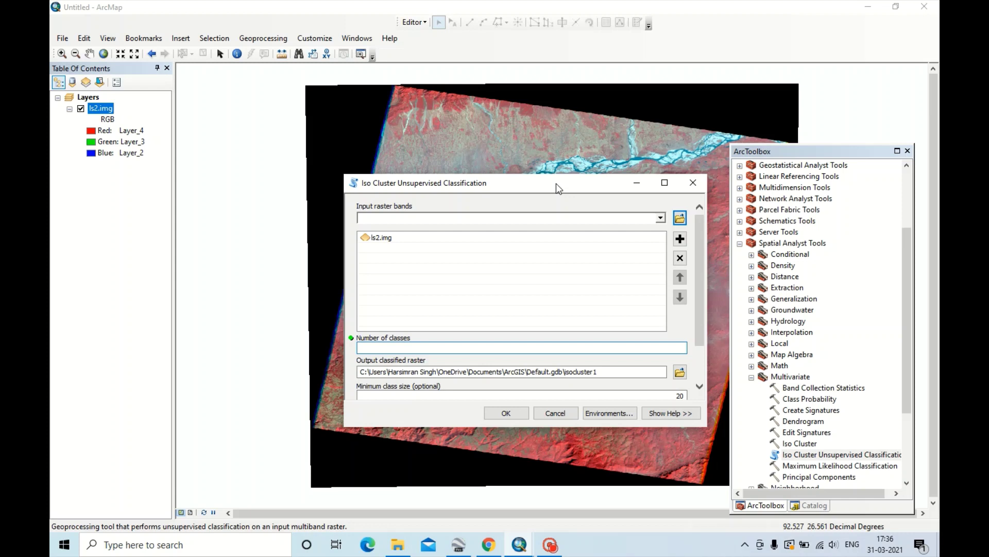
{"action": "type", "text": "6"}
{"action": "left_click", "coordinate": [505, 413]}
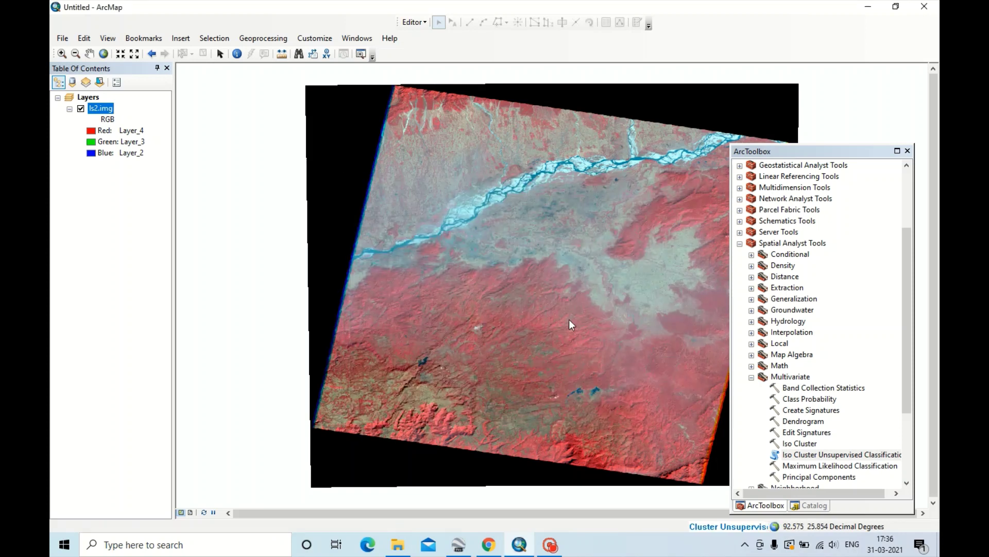
{"action": "key", "text": "Left"}
{"action": "key", "text": "Left"}
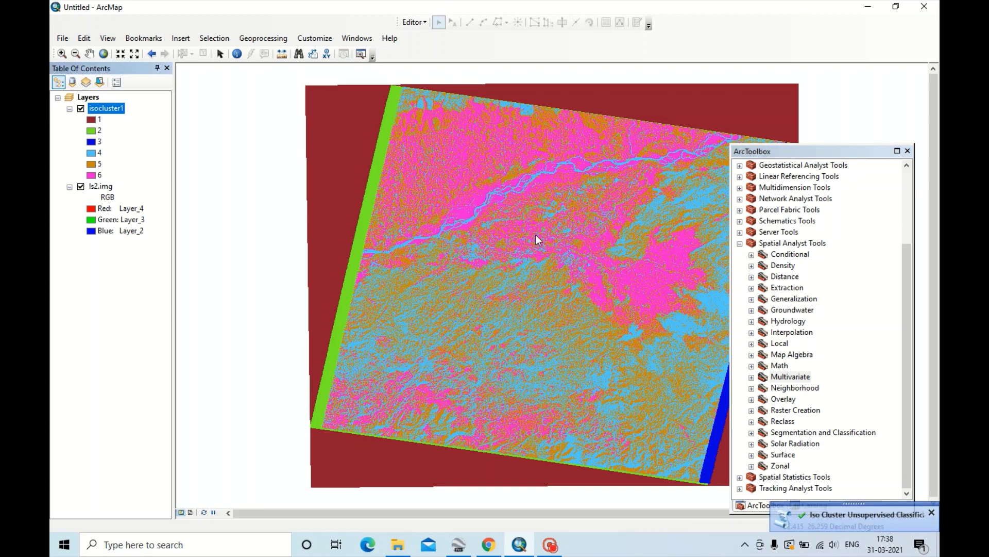
{"action": "left_click_drag", "start_coordinate": [575, 265], "coordinate": [566, 260]}
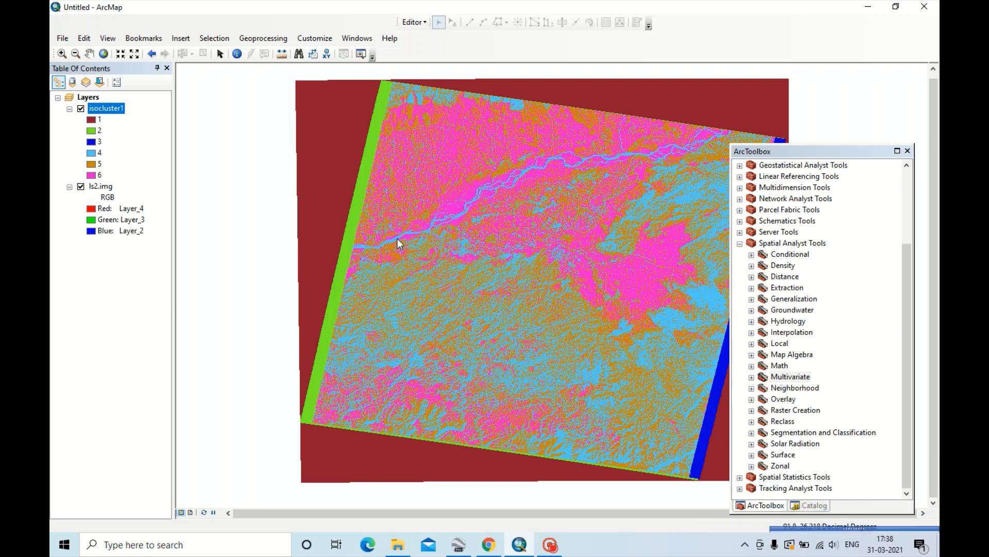
{"action": "scroll", "coordinate": [400, 240], "scroll_direction": "down", "scroll_amount": 5}
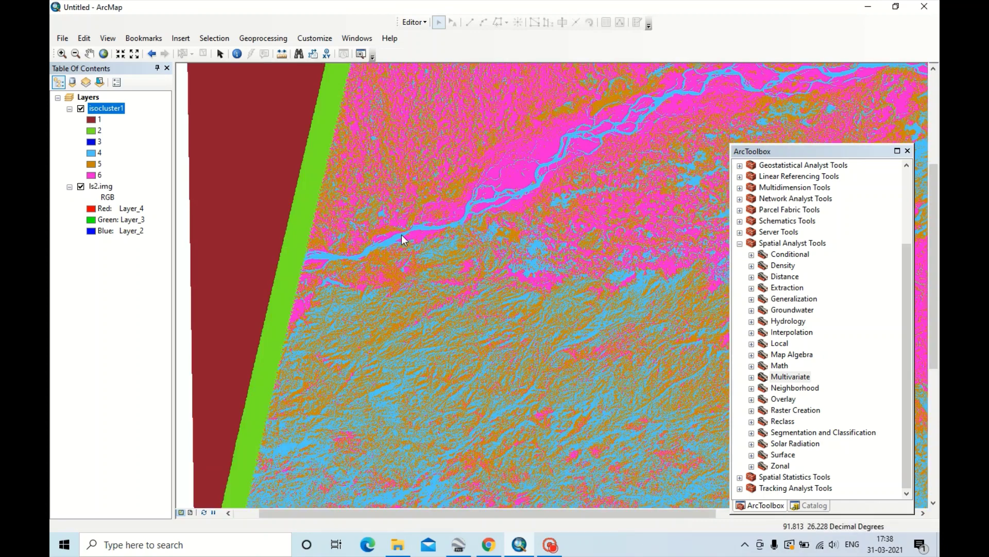
{"action": "scroll", "coordinate": [401, 234], "scroll_direction": "up", "scroll_amount": 2}
{"action": "scroll", "coordinate": [401, 234], "scroll_direction": "up", "scroll_amount": 1}
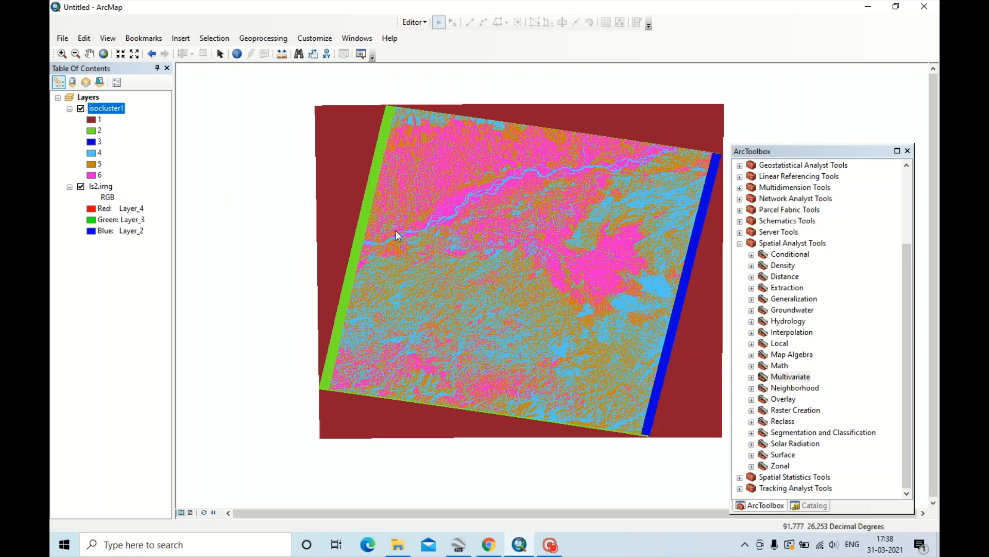
{"action": "scroll", "coordinate": [395, 230], "scroll_direction": "down", "scroll_amount": 1}
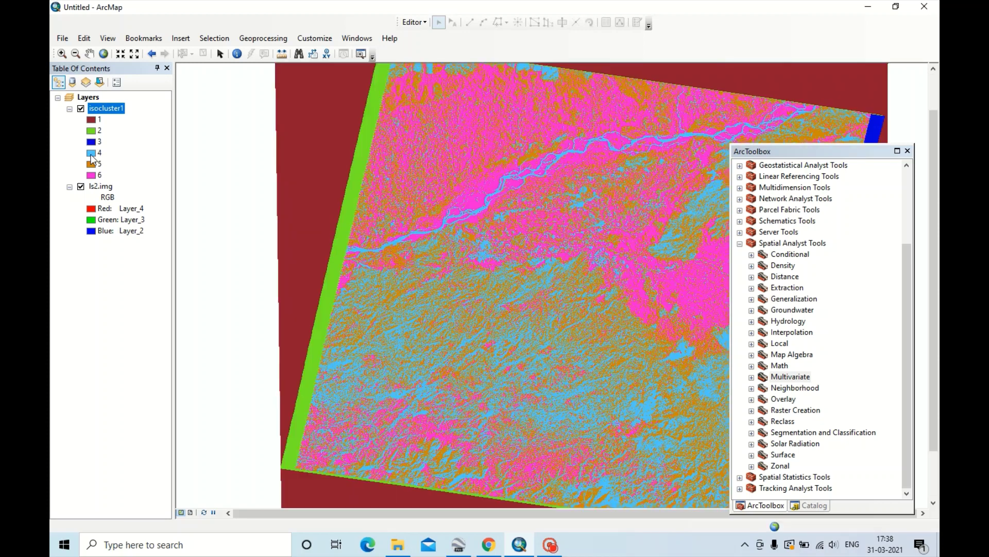
Change the fill colour of isocluster1 class 4 to Dark Navy
{"action": "double_click", "coordinate": [92, 154]}
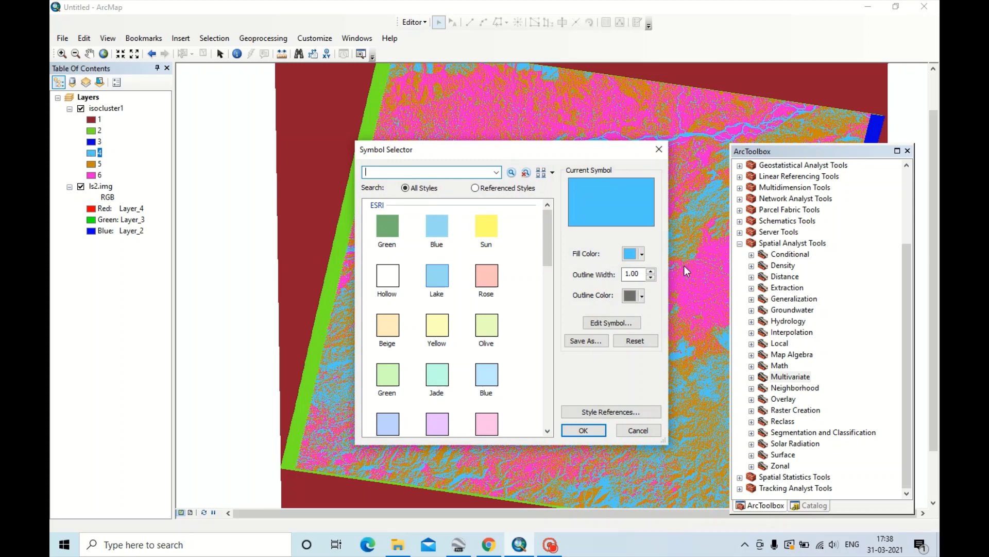
{"action": "left_click", "coordinate": [642, 253]}
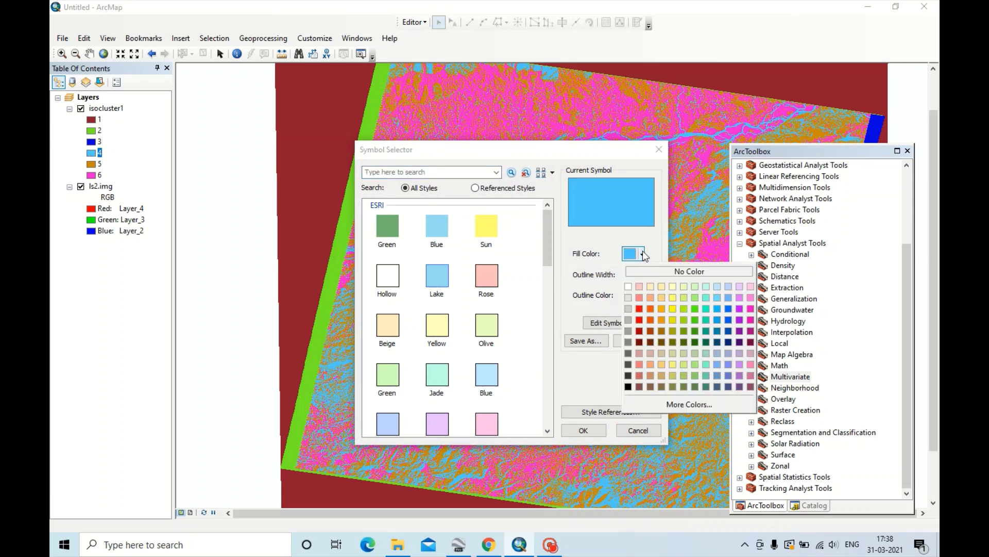
{"action": "left_click", "coordinate": [728, 344]}
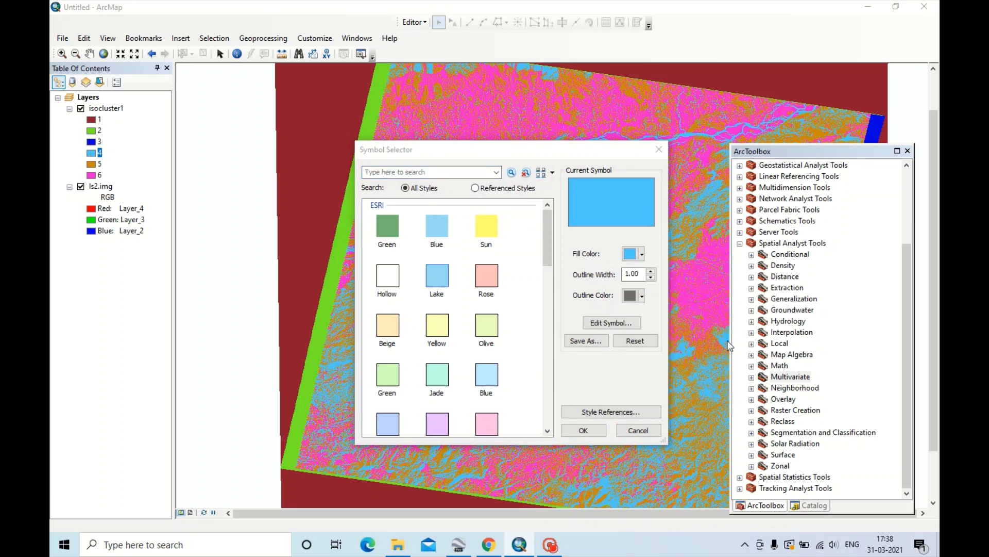
{"action": "left_click", "coordinate": [581, 430]}
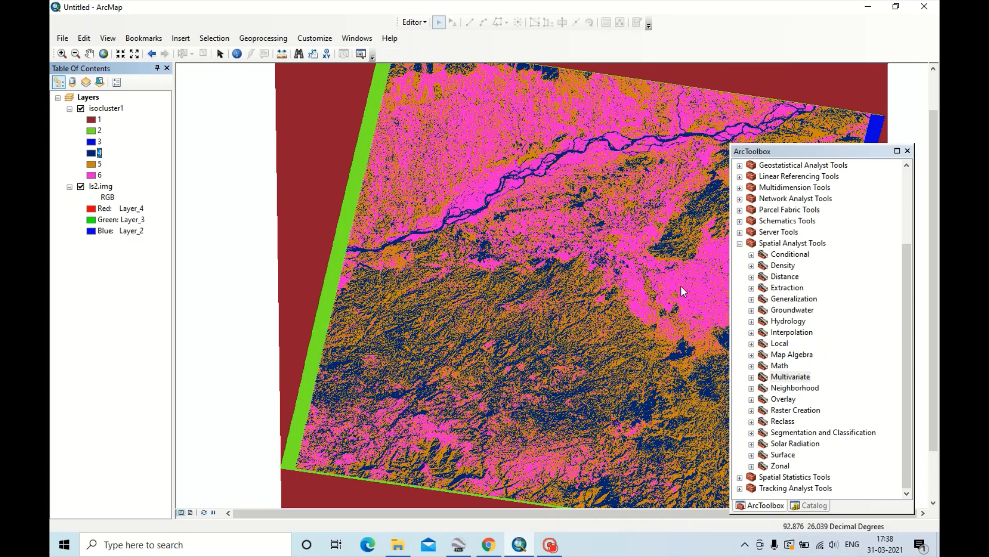
Start the Reclassify tool with isocluster1 as the input raster
{"action": "left_click", "coordinate": [751, 422]}
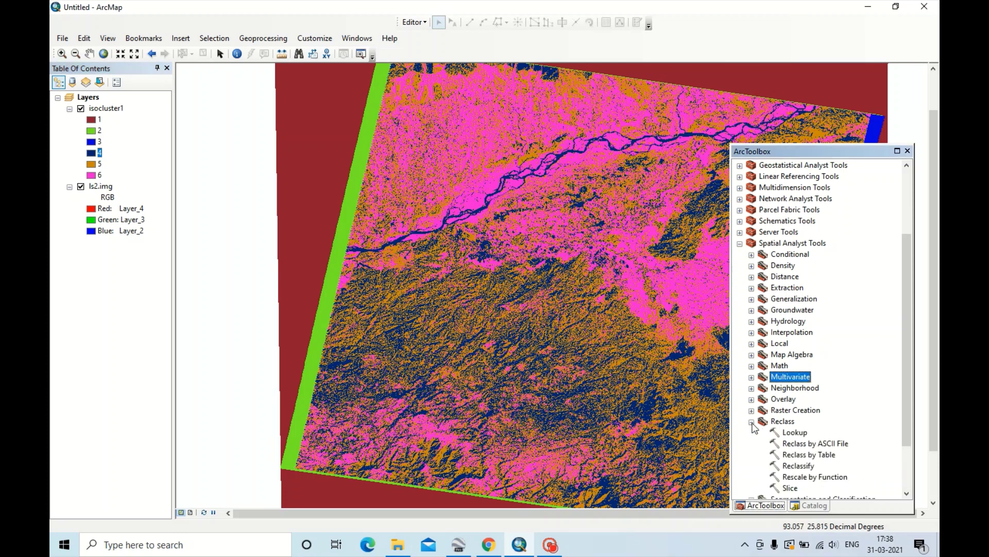
{"action": "double_click", "coordinate": [807, 466]}
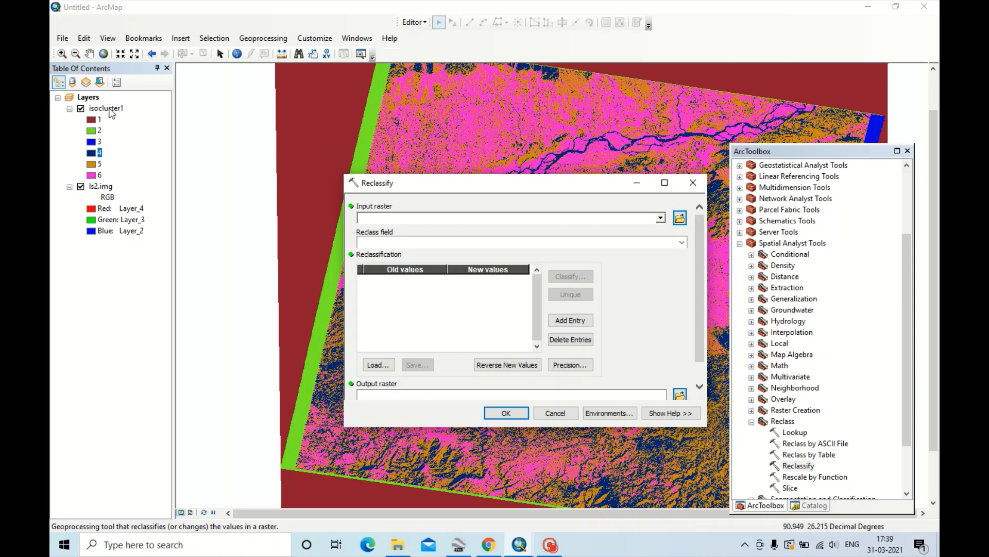
{"action": "left_click_drag", "start_coordinate": [111, 113], "coordinate": [380, 217]}
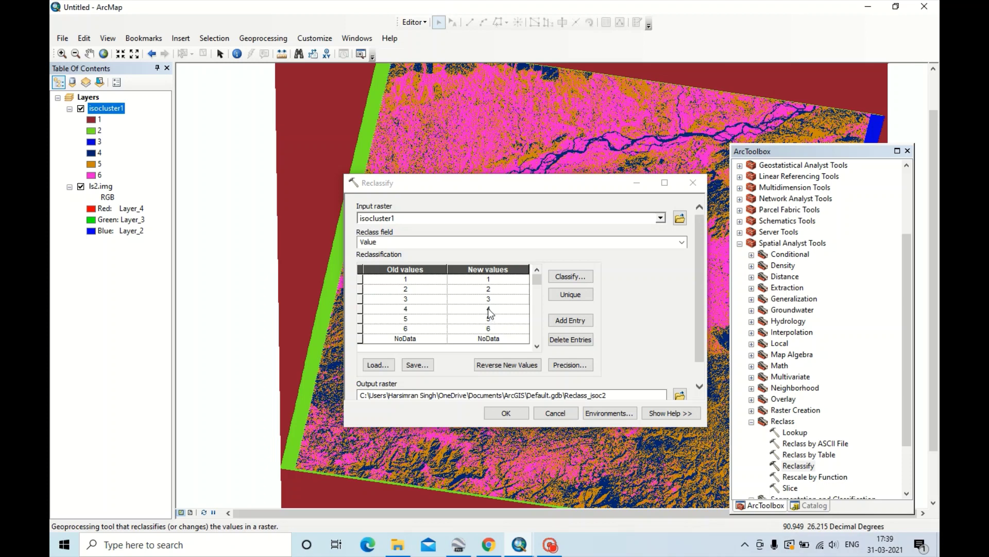
Set every new value except class 4 to 1 and run Reclassify
{"action": "left_click", "coordinate": [487, 281]}
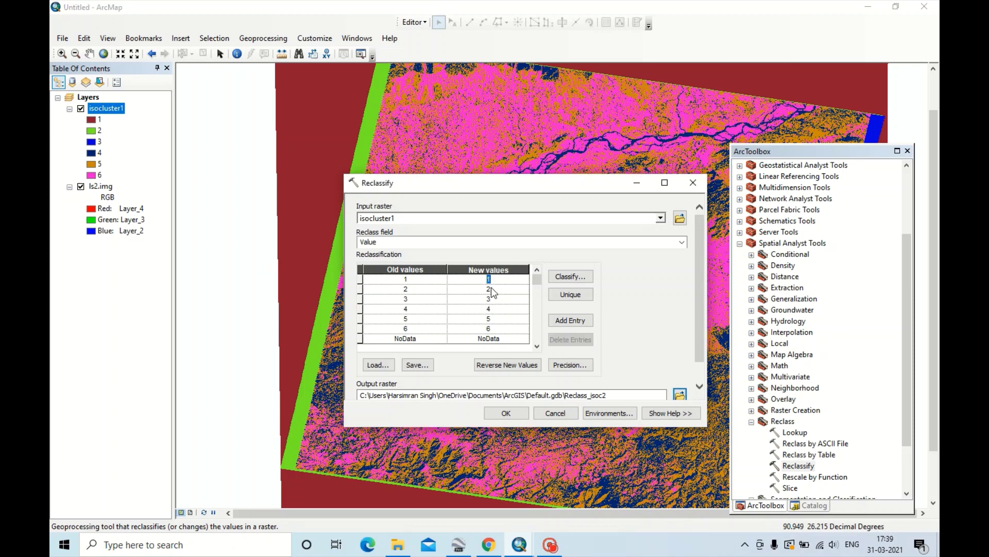
{"action": "left_click", "coordinate": [491, 288]}
{"action": "type", "text": "1"}
{"action": "left_click", "coordinate": [494, 299]}
{"action": "type", "text": "1"}
{"action": "key", "text": "BackSpace"}
{"action": "left_click", "coordinate": [515, 416]}
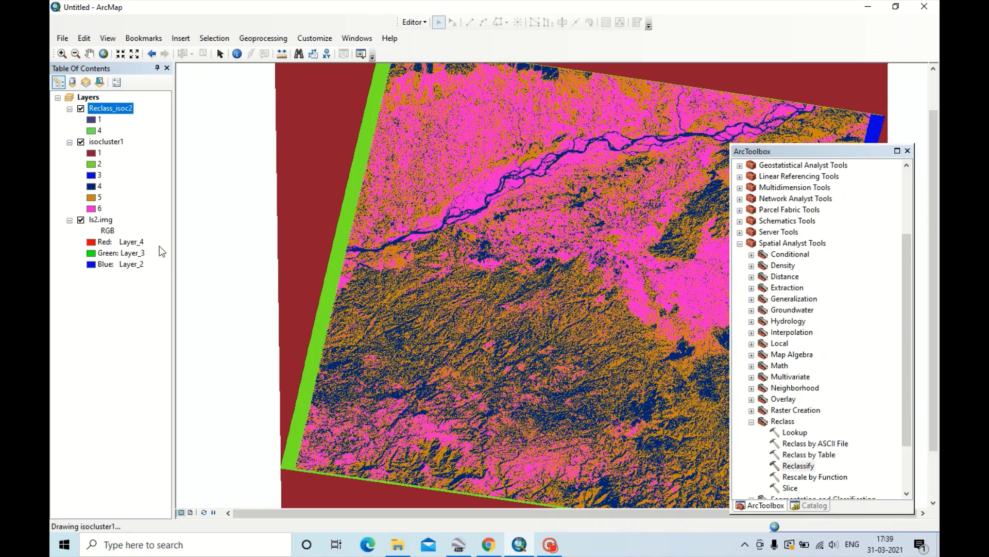
Hide isocluster1 and check Reclass_isoc2 class 1's colour choices without changing them
{"action": "left_click", "coordinate": [81, 143]}
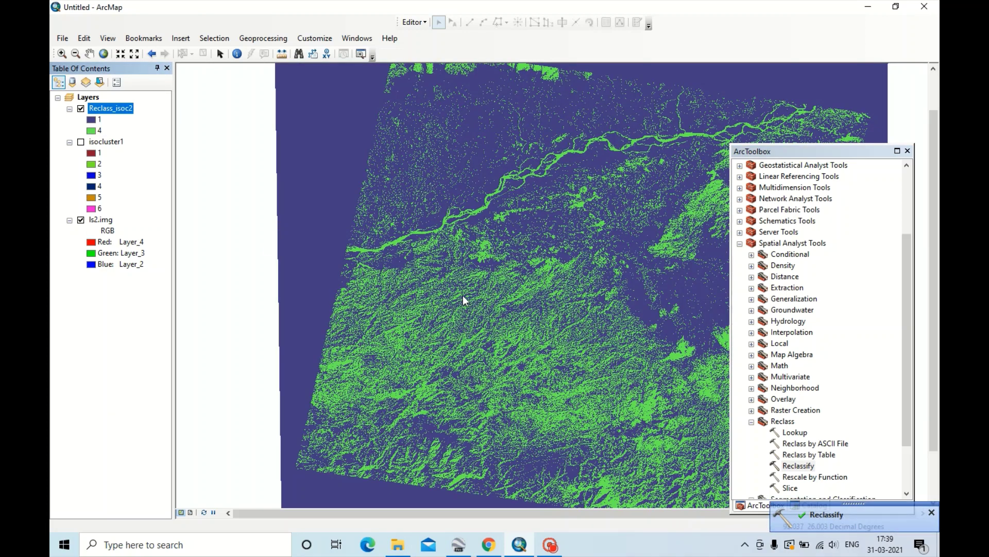
{"action": "left_click_drag", "start_coordinate": [539, 283], "coordinate": [503, 306]}
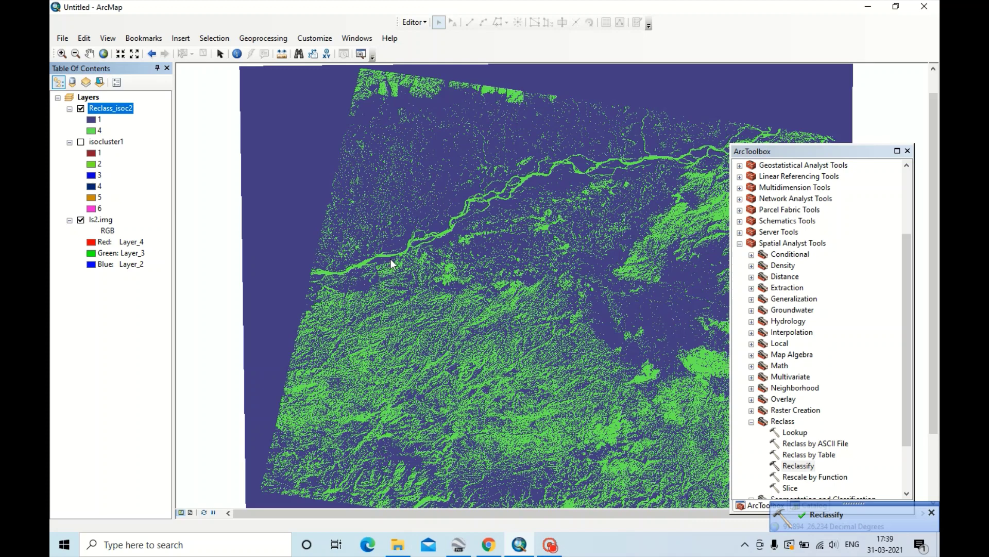
{"action": "left_click", "coordinate": [93, 123]}
{"action": "left_click", "coordinate": [506, 320]}
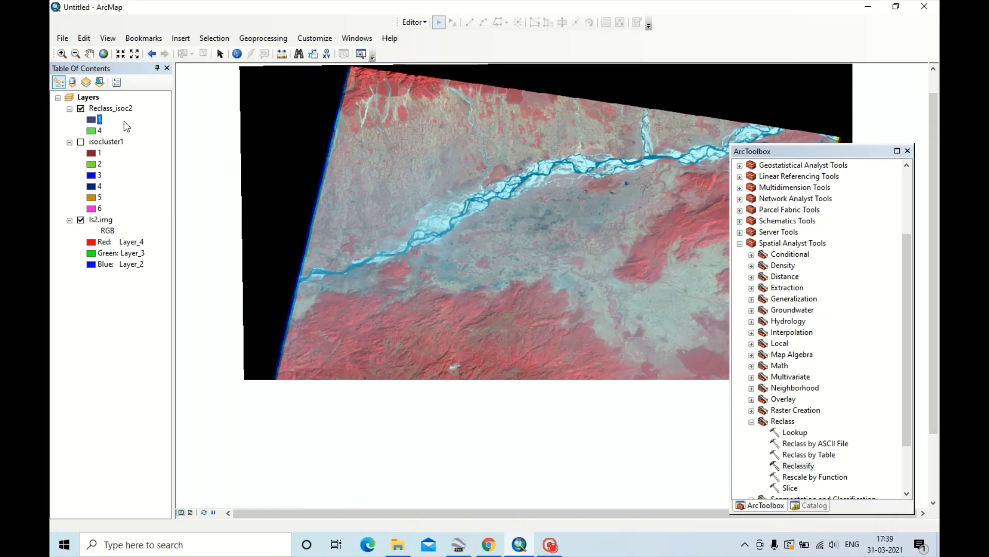
{"action": "left_click", "coordinate": [93, 119]}
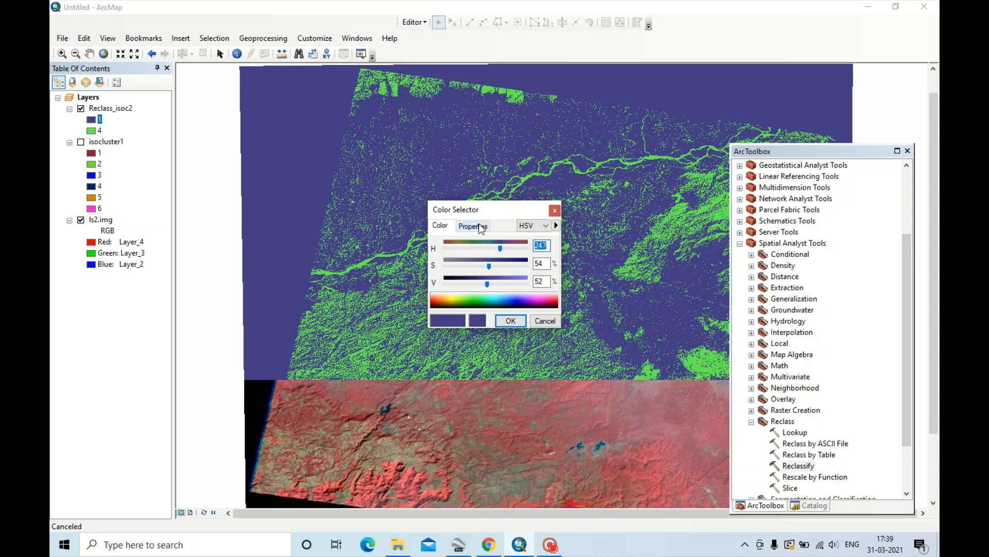
{"action": "left_click", "coordinate": [555, 210]}
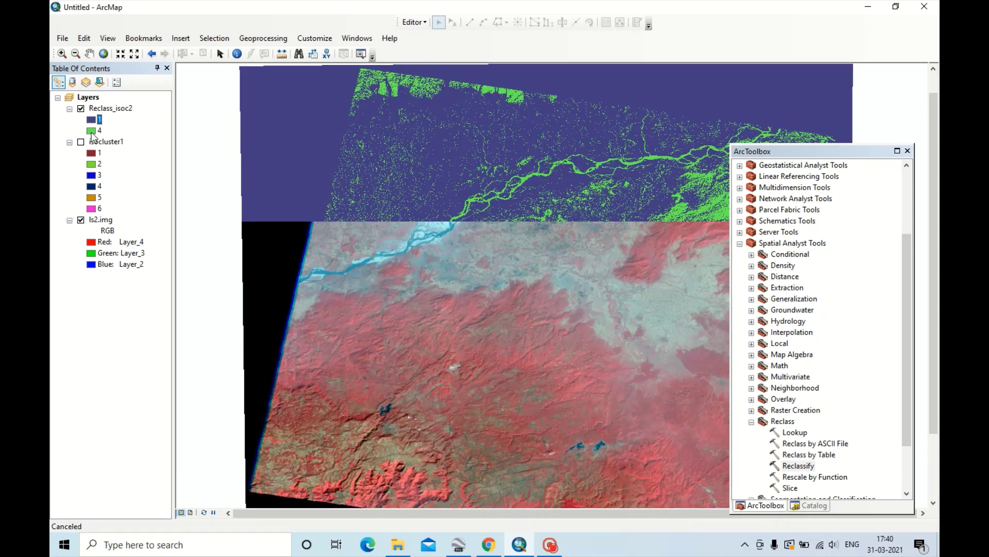
Leave class 4's colour unchanged and zoom the map in on the river
{"action": "left_click", "coordinate": [91, 131]}
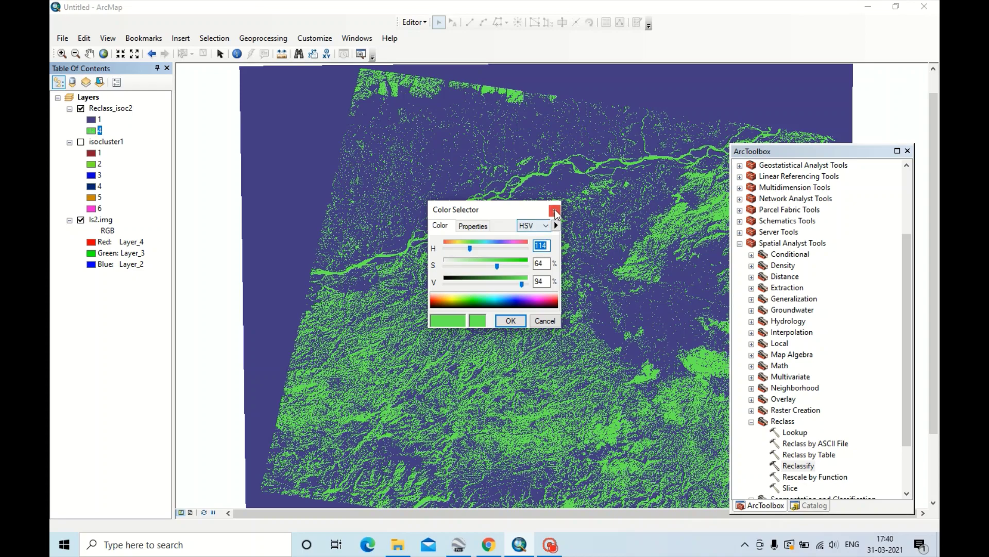
{"action": "left_click", "coordinate": [555, 209]}
{"action": "left_click_drag", "start_coordinate": [524, 288], "coordinate": [515, 274]}
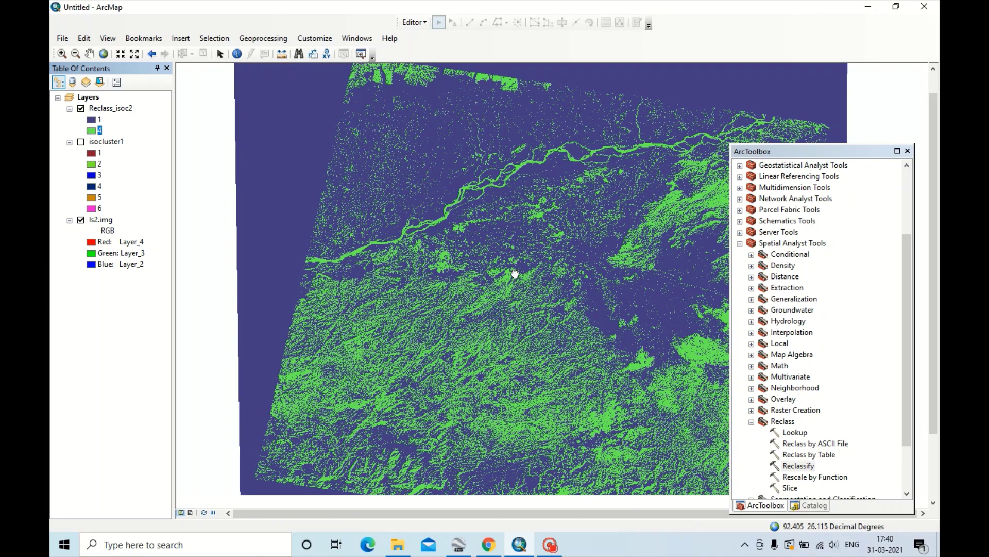
{"action": "scroll", "coordinate": [376, 242], "scroll_direction": "down", "scroll_amount": 2}
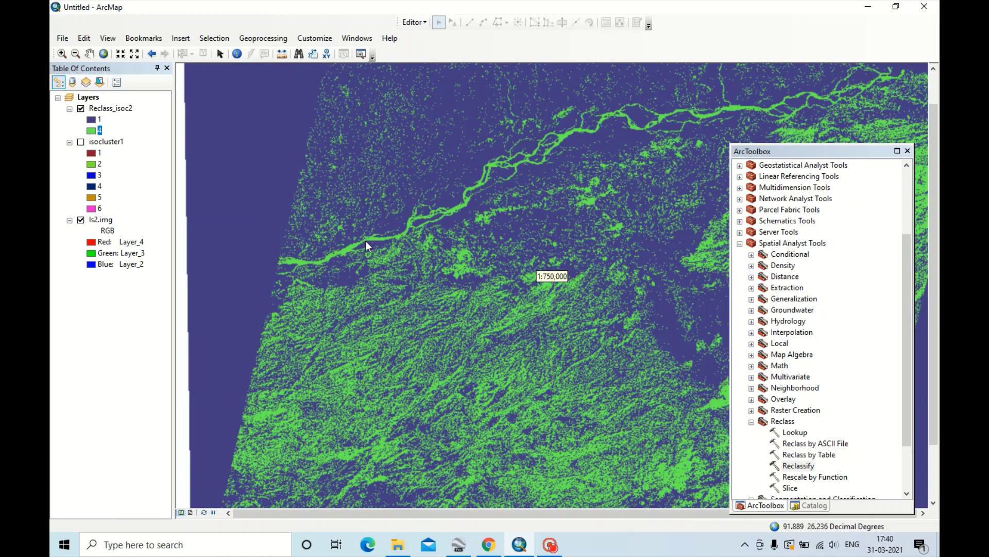
{"action": "scroll", "coordinate": [366, 245], "scroll_direction": "down", "scroll_amount": 2}
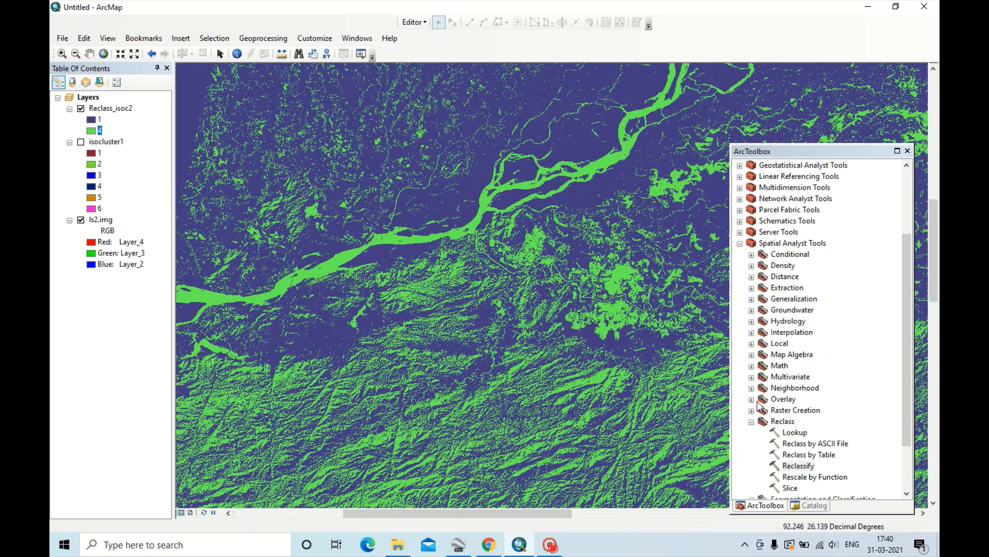
{"action": "left_click", "coordinate": [752, 422]}
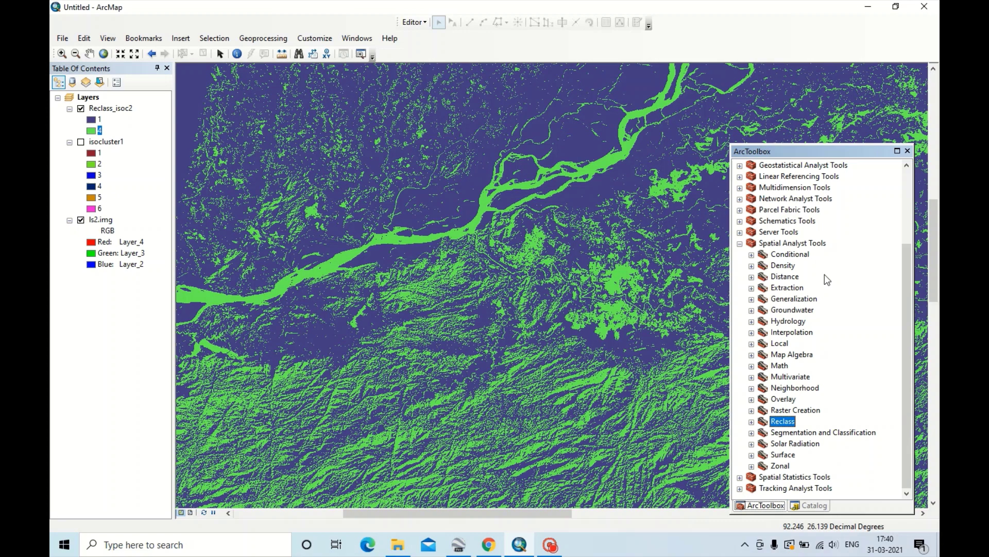
Convert Reclass_isoc2 to polygons with Conversion Tools > From Raster > Raster to Polygon
{"action": "scroll", "coordinate": [828, 279], "scroll_direction": "up", "scroll_amount": 3}
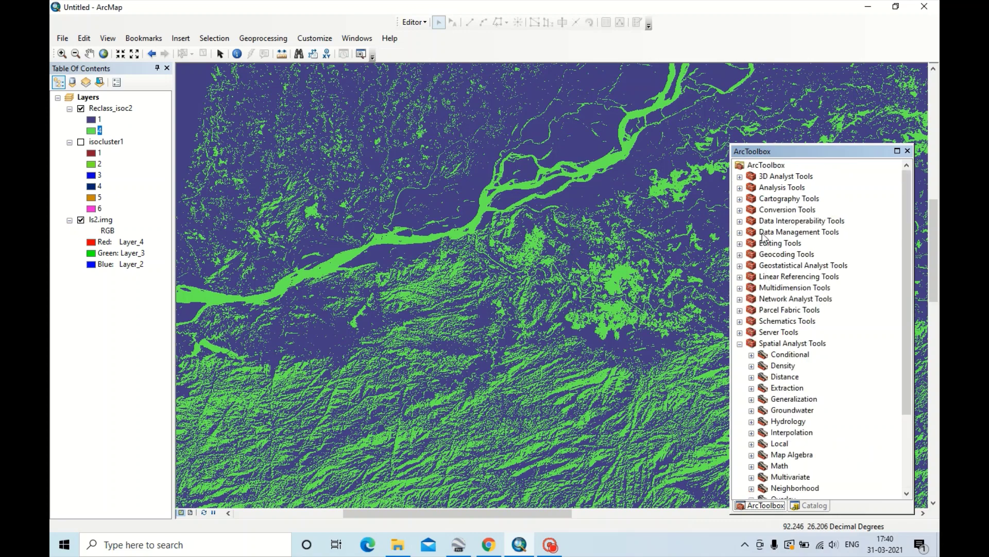
{"action": "left_click", "coordinate": [741, 210]}
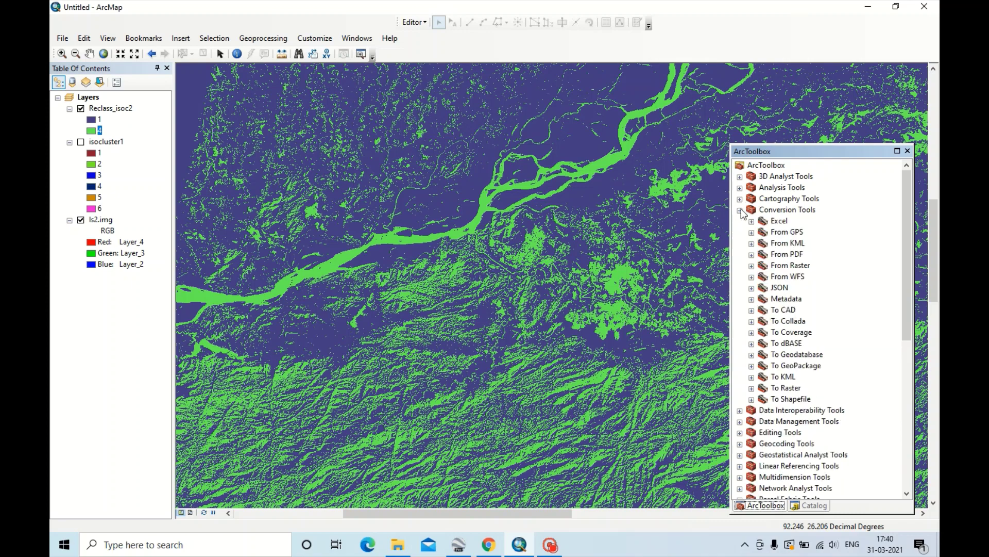
{"action": "left_click", "coordinate": [751, 266]}
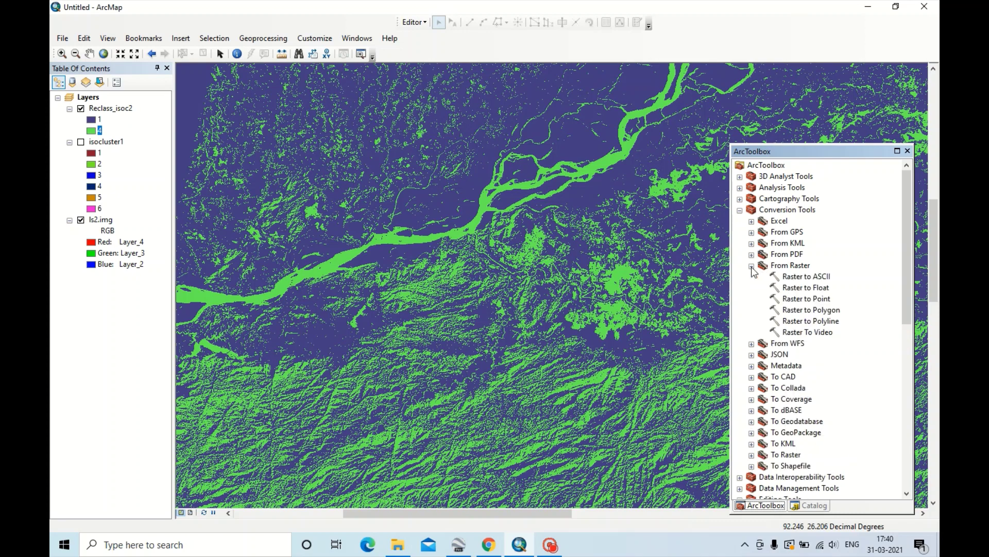
{"action": "double_click", "coordinate": [809, 311]}
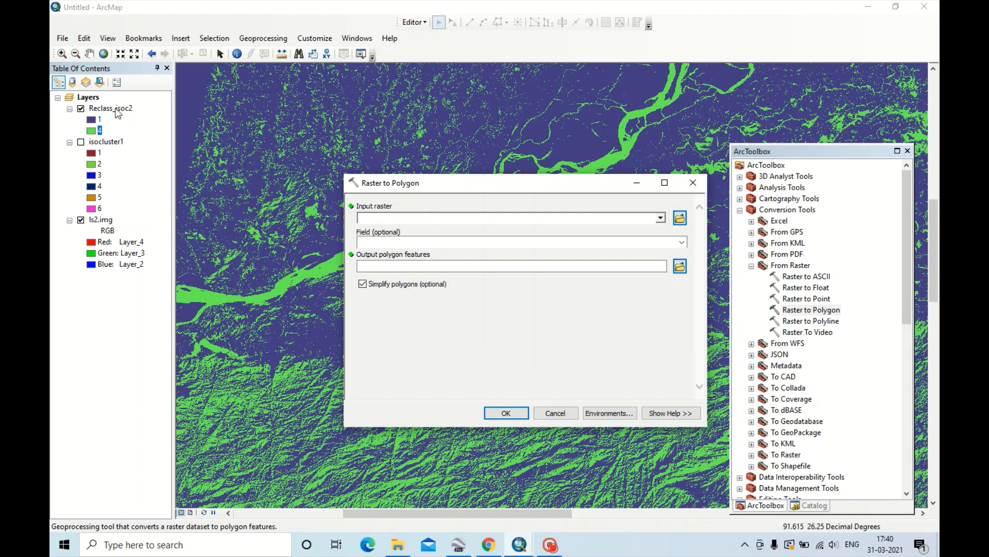
{"action": "left_click_drag", "start_coordinate": [116, 110], "coordinate": [389, 222]}
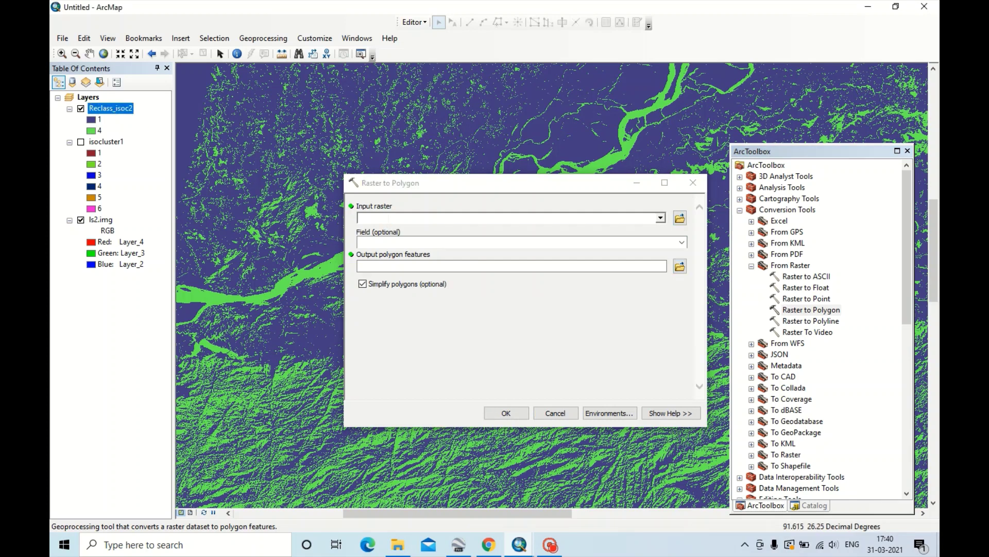
{"action": "left_click", "coordinate": [502, 414]}
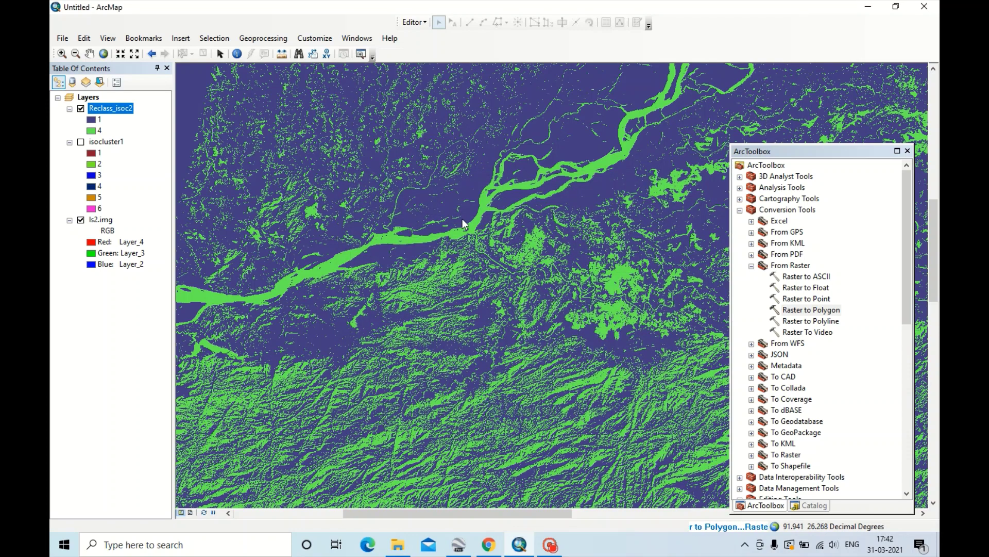
{"action": "left_click", "coordinate": [752, 266]}
{"action": "left_click", "coordinate": [740, 210]}
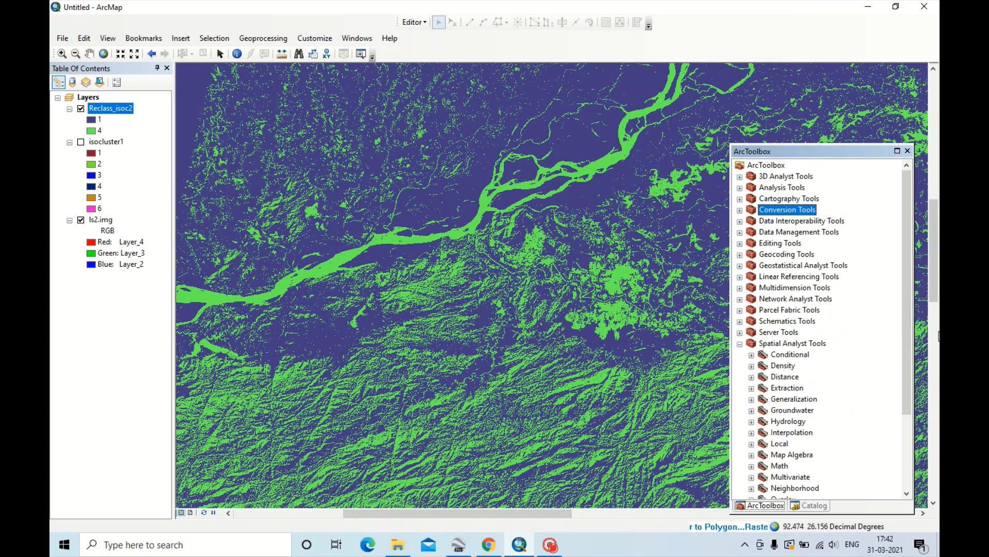
Hide Reclass_isoc2 and ls2.img so only RasterT_Reclass2 remains visible
{"action": "left_click", "coordinate": [740, 343]}
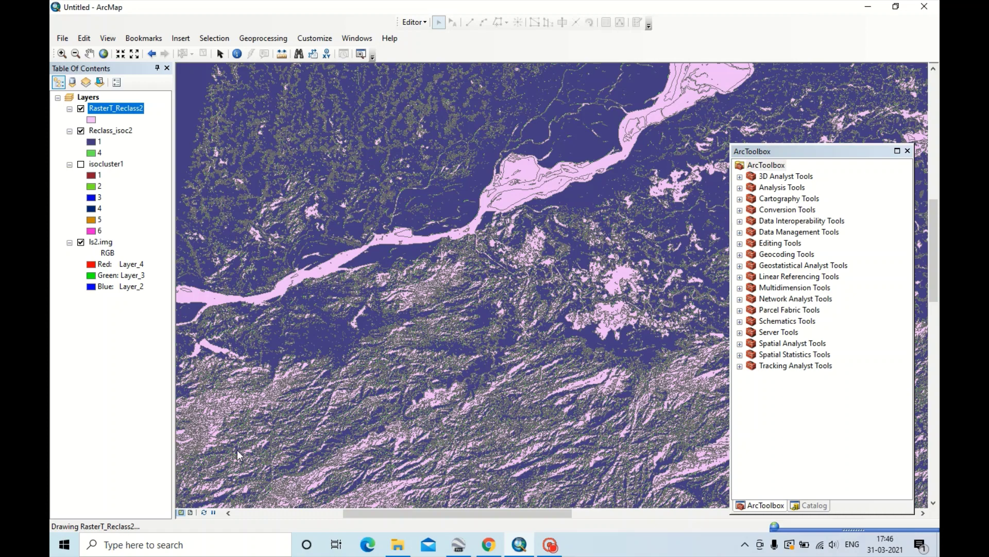
{"action": "left_click", "coordinate": [81, 131]}
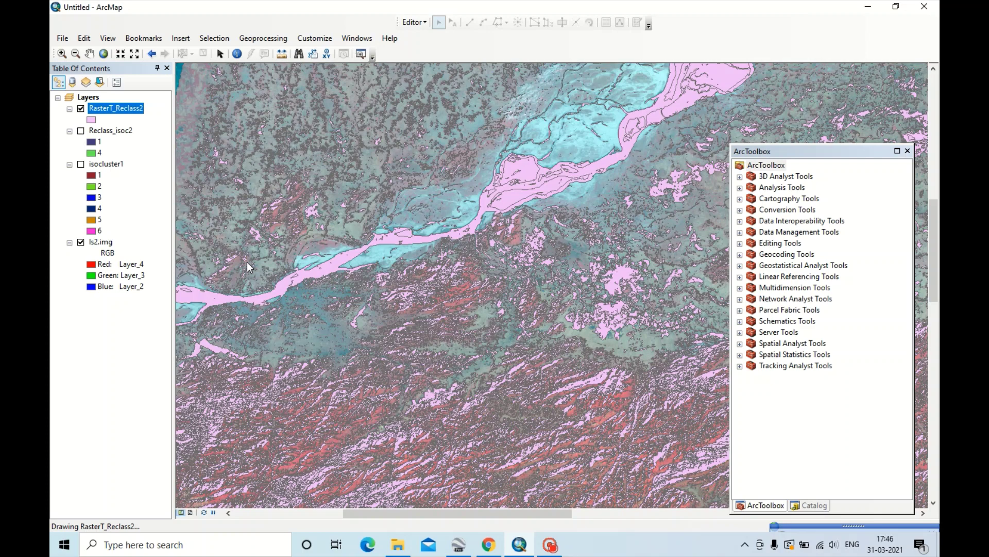
{"action": "left_click", "coordinate": [81, 243]}
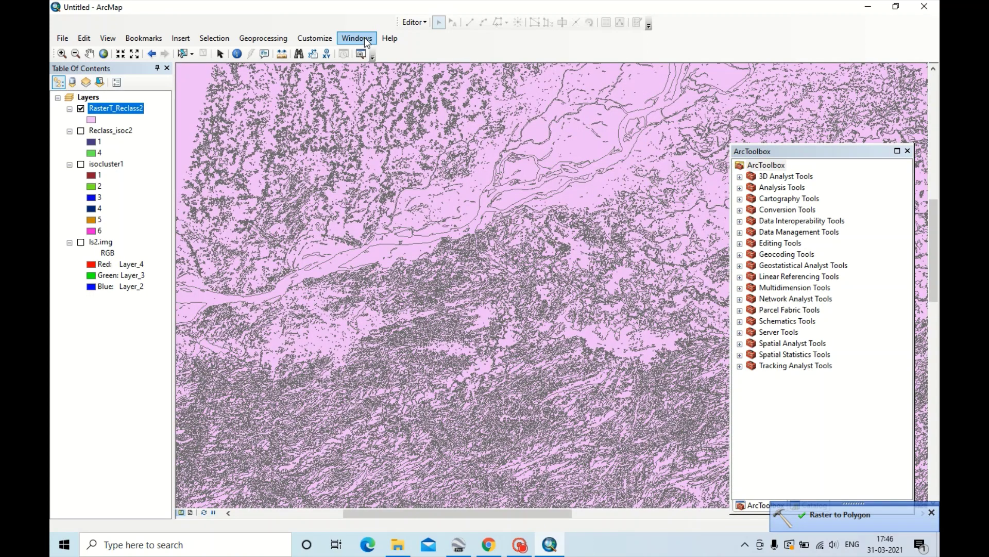
Switch the side panel to the Catalog window
{"action": "left_click", "coordinate": [365, 42]}
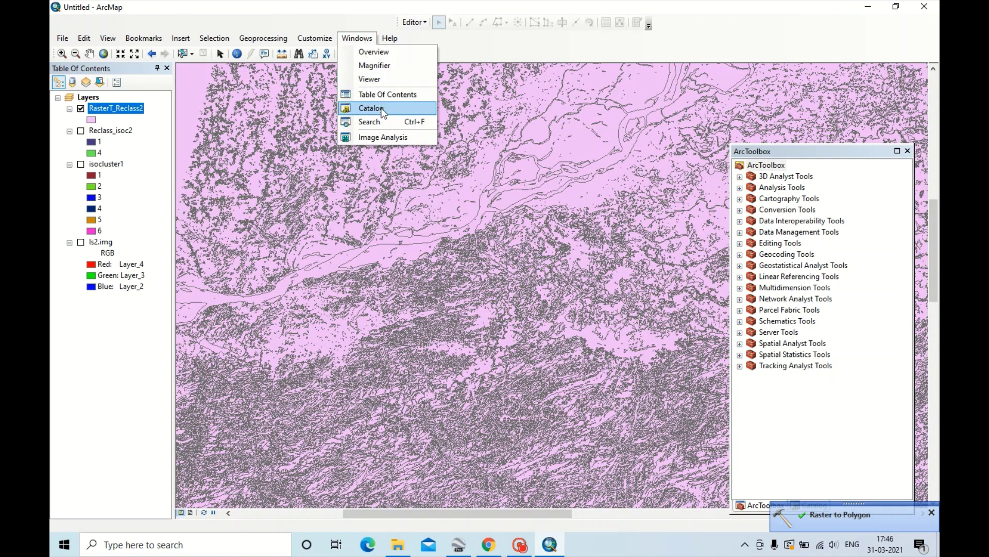
{"action": "left_click", "coordinate": [831, 151]}
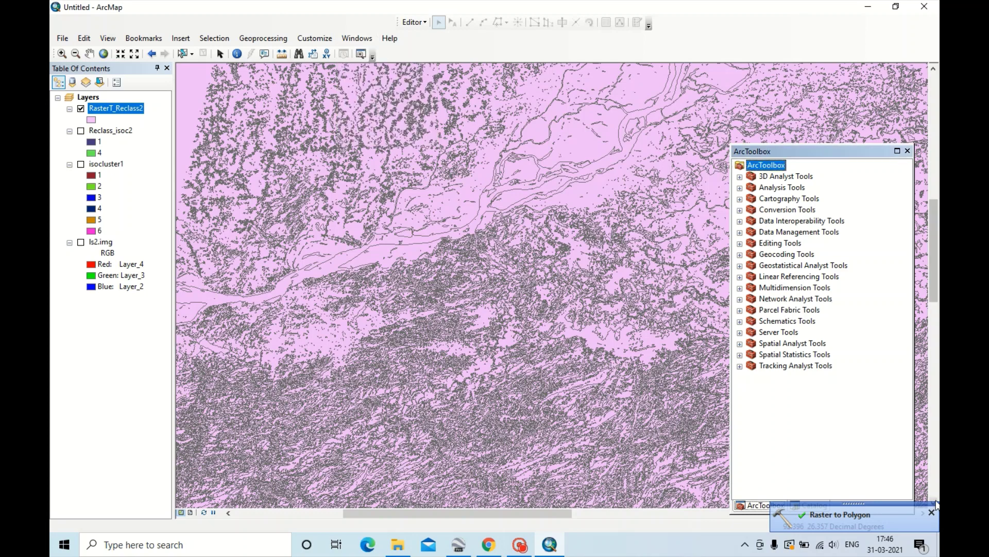
{"action": "left_click", "coordinate": [813, 505]}
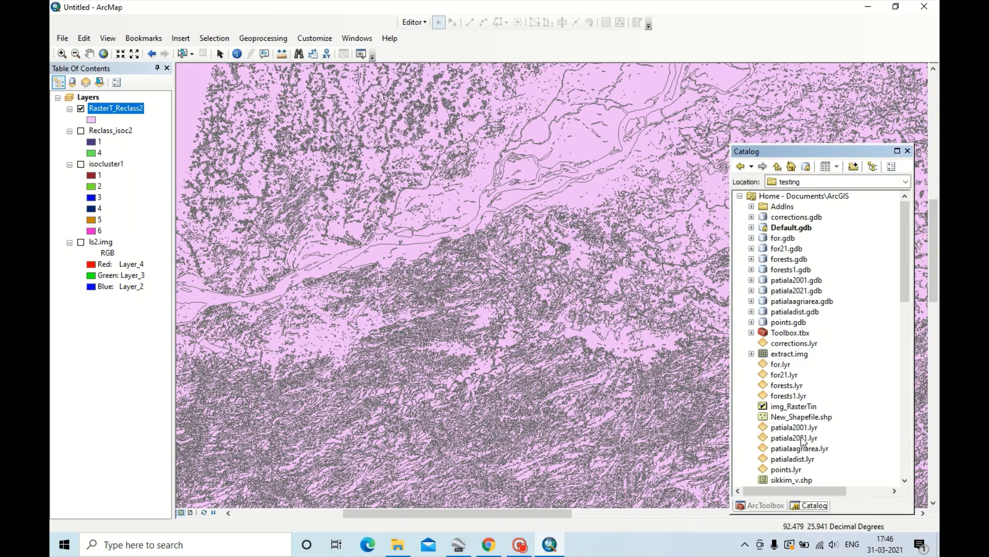
{"action": "left_click_drag", "start_coordinate": [904, 253], "coordinate": [908, 379]}
Browse to D:\testing\sh and bring up its New item options
{"action": "left_click", "coordinate": [775, 344]}
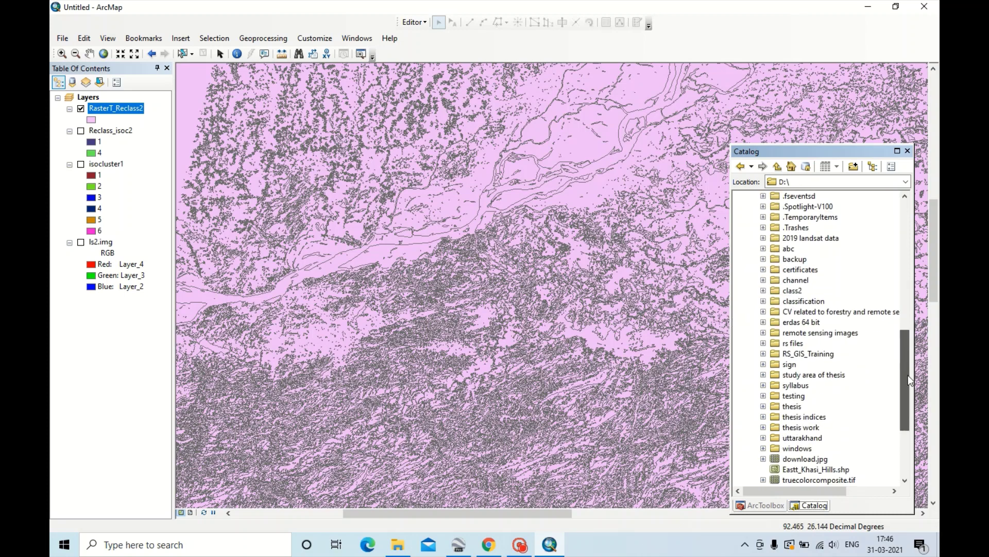
{"action": "double_click", "coordinate": [793, 396]}
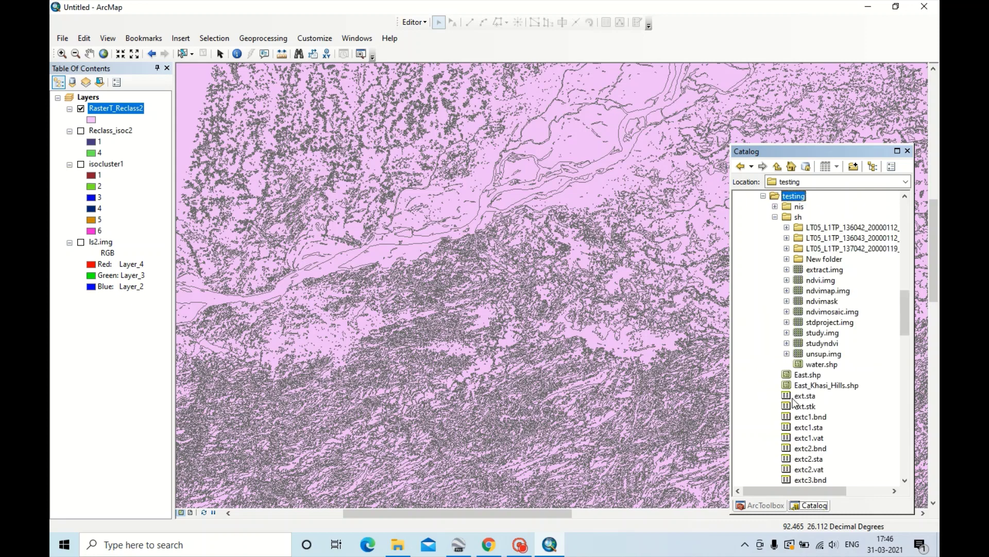
{"action": "left_click", "coordinate": [799, 217]}
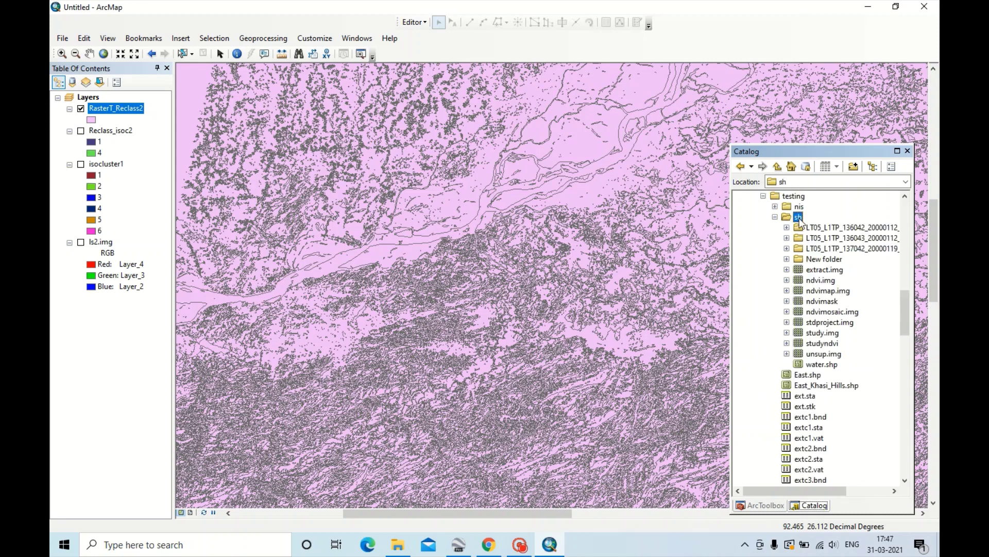
{"action": "right_click", "coordinate": [799, 218]}
{"action": "mouse_move", "coordinate": [829, 295]}
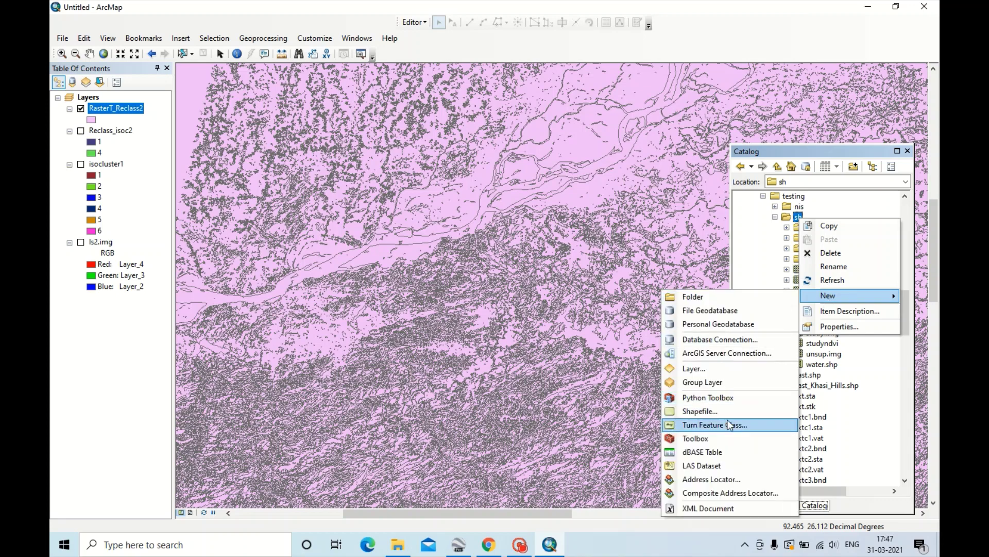
Define a new Polygon shapefile named riverimg and bring up its spatial reference settings
{"action": "left_click", "coordinate": [701, 410]}
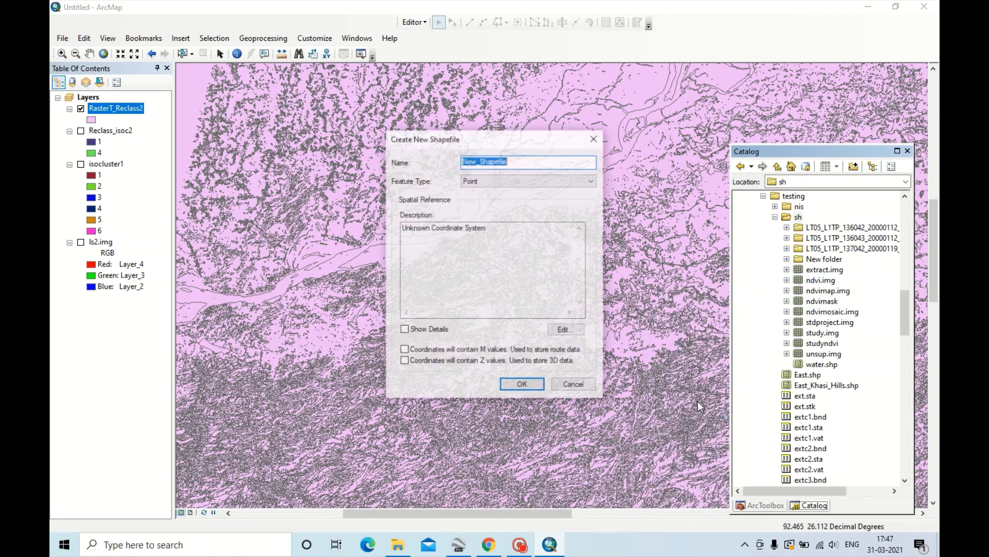
{"action": "left_click", "coordinate": [525, 183]}
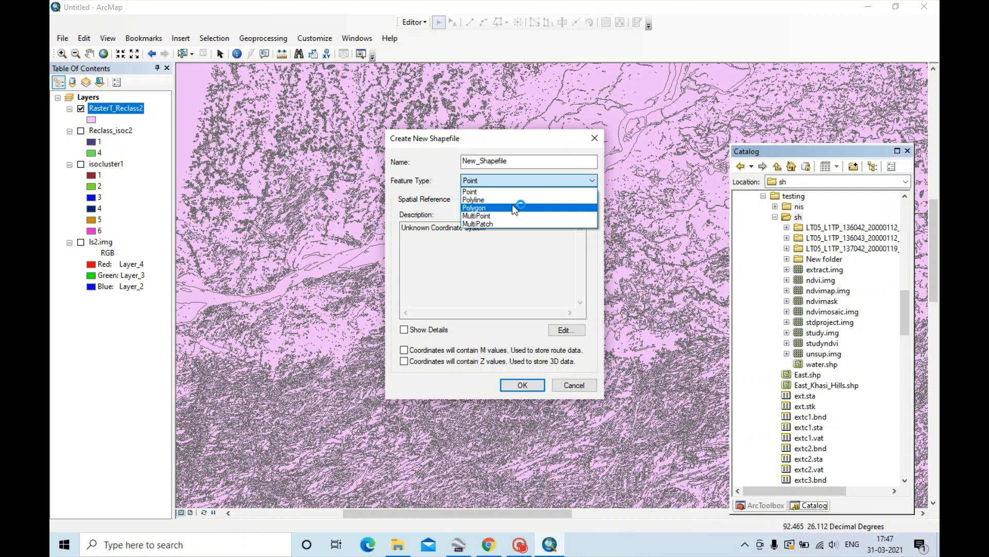
{"action": "left_click", "coordinate": [512, 207]}
{"action": "double_click", "coordinate": [510, 163]}
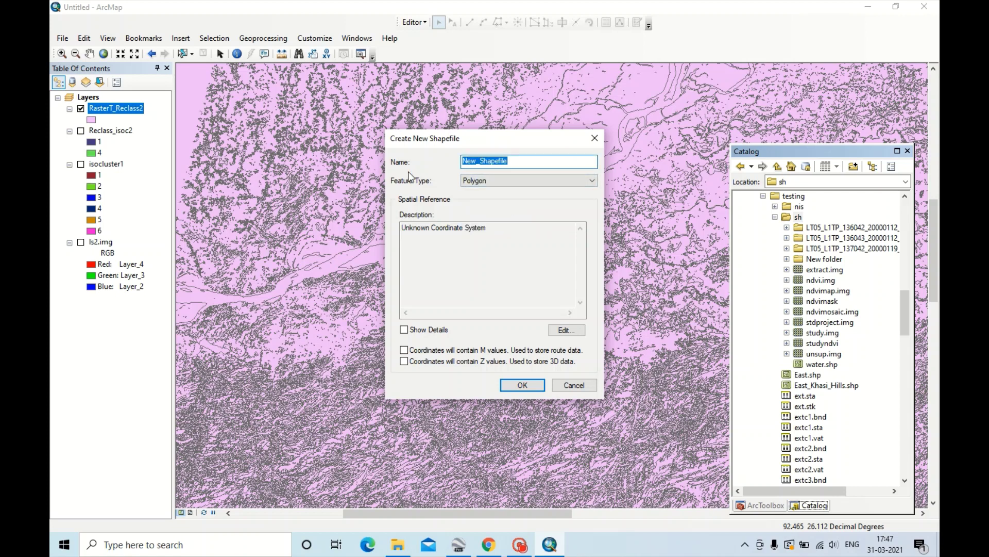
{"action": "type", "text": "riverimg"}
{"action": "key", "text": "Tab"}
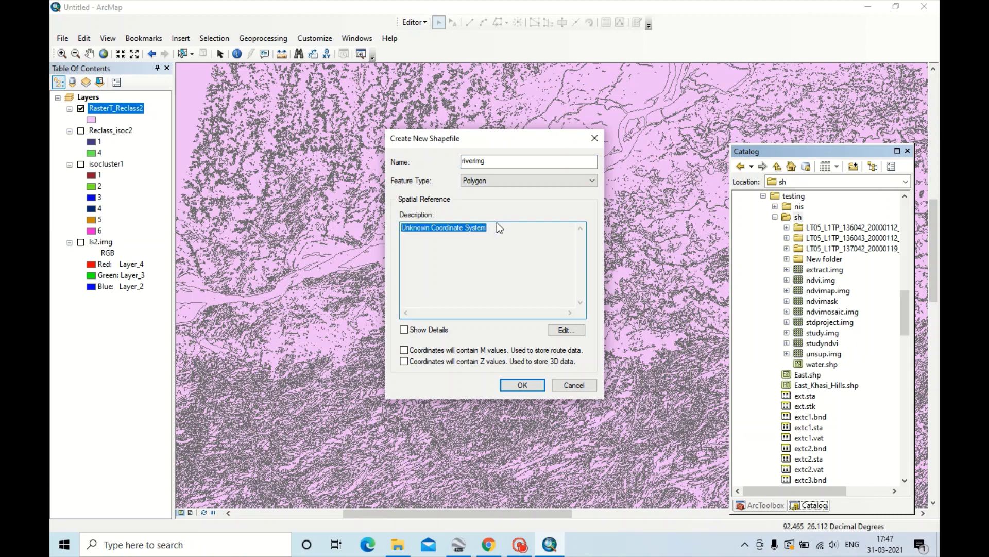
{"action": "left_click", "coordinate": [554, 332]}
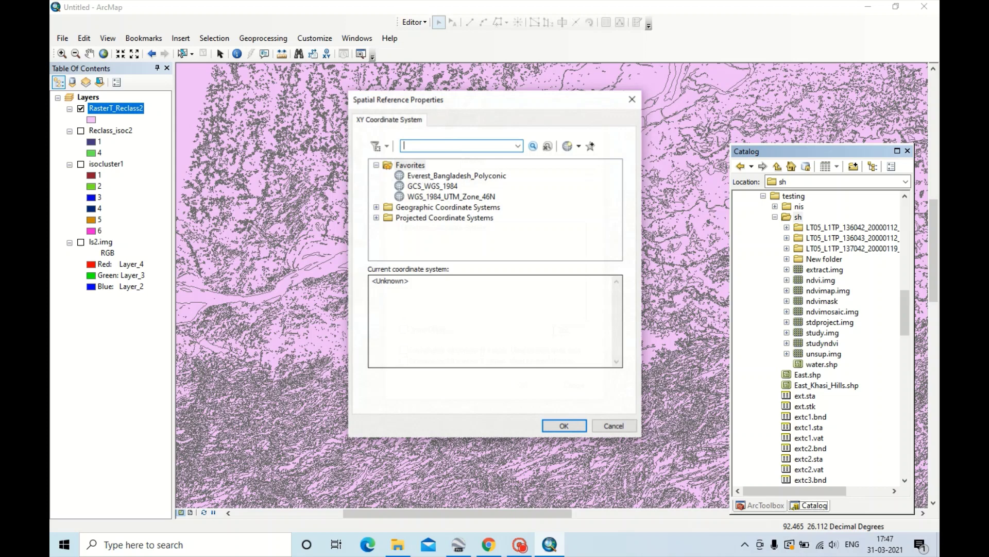
Create the riverimg polygon shapefile using the WGS_1984_UTM_Zone_46N coordinate system imported from ls2.img
{"action": "left_click", "coordinate": [578, 146]}
{"action": "left_click", "coordinate": [593, 175]}
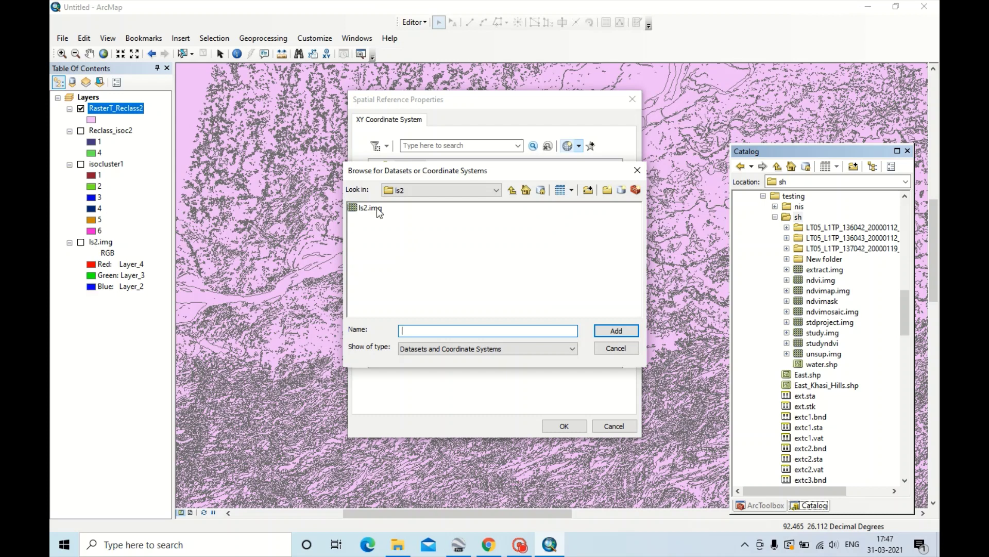
{"action": "left_click_drag", "start_coordinate": [420, 177], "coordinate": [517, 201]}
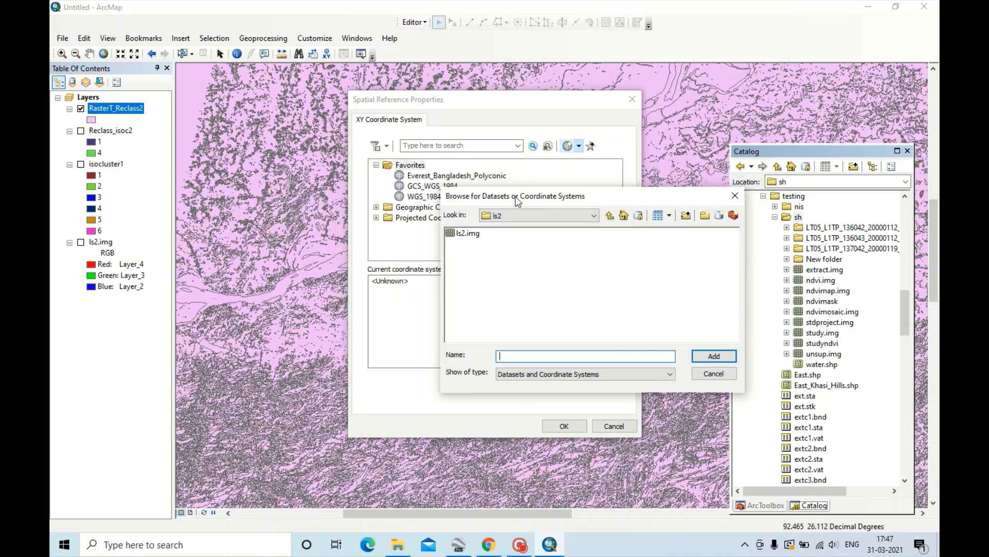
{"action": "left_click", "coordinate": [474, 235]}
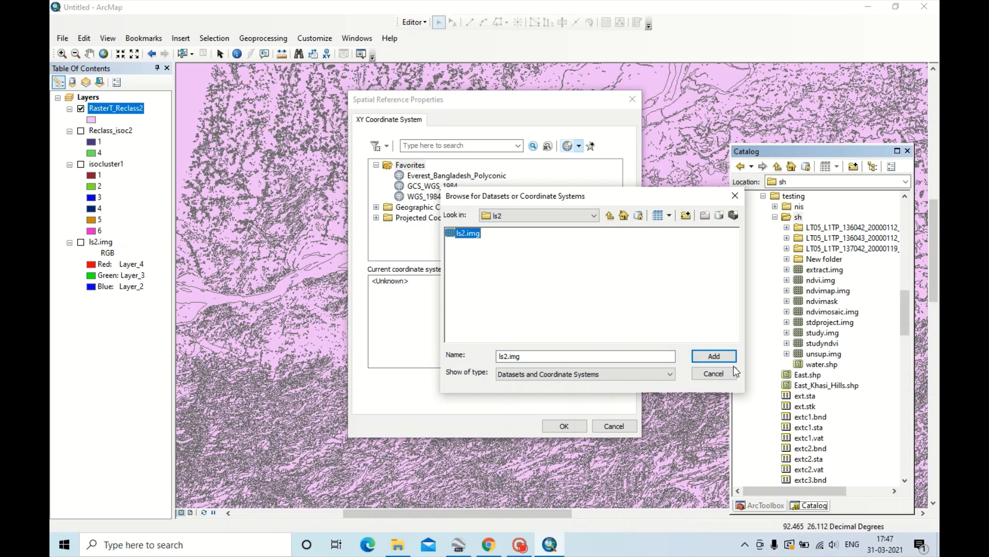
{"action": "left_click", "coordinate": [714, 356]}
{"action": "left_click_drag", "start_coordinate": [372, 325], "coordinate": [371, 280]}
{"action": "left_click", "coordinate": [458, 328]}
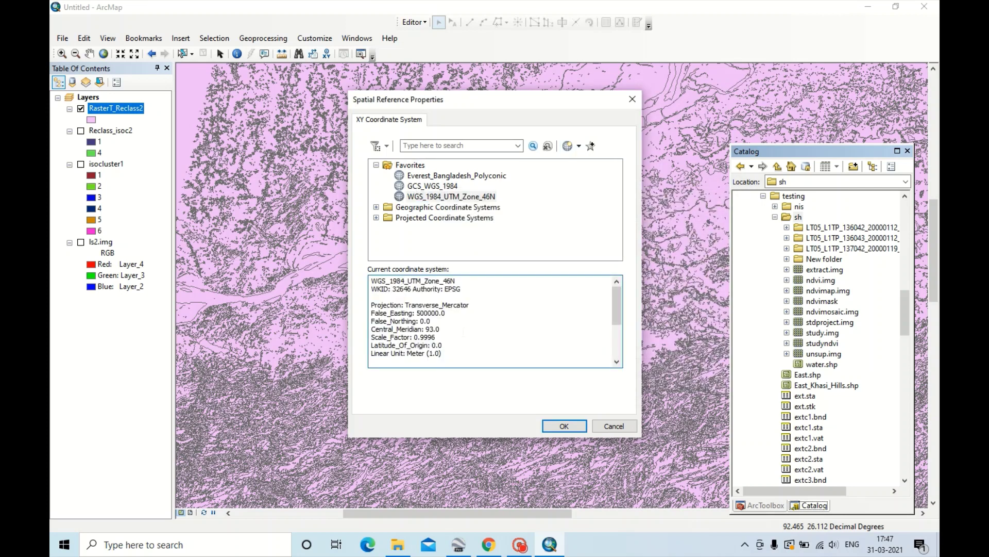
{"action": "left_click", "coordinate": [564, 426]}
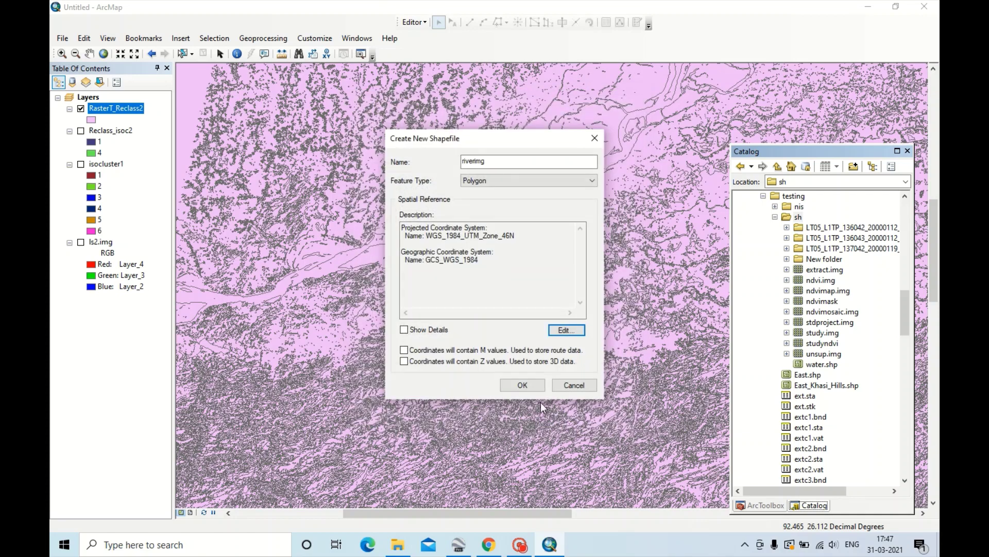
{"action": "left_click", "coordinate": [515, 384]}
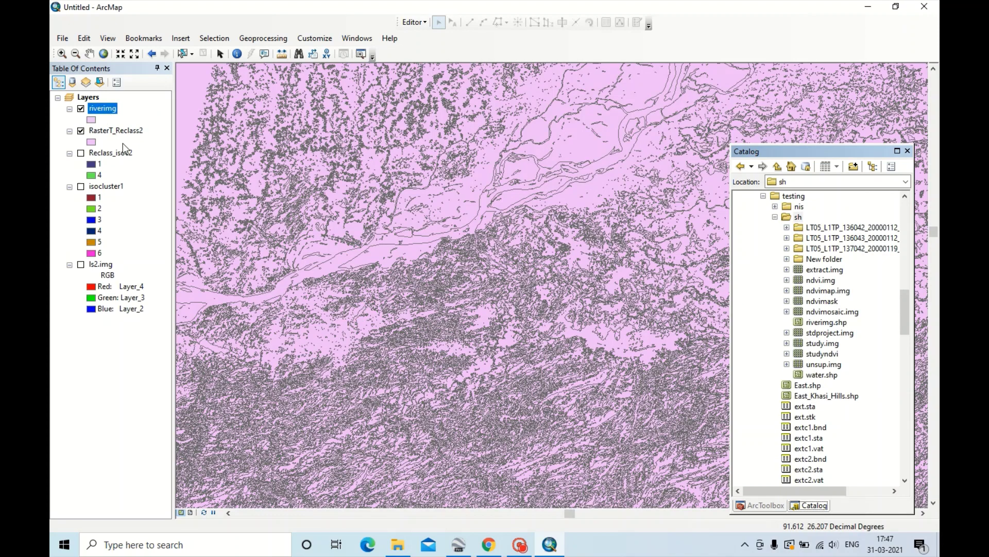
Start editing from the RasterT_Reclass2 layer, continuing past the spatial reference mismatch warnings
{"action": "left_click", "coordinate": [107, 132]}
{"action": "right_click", "coordinate": [108, 132]}
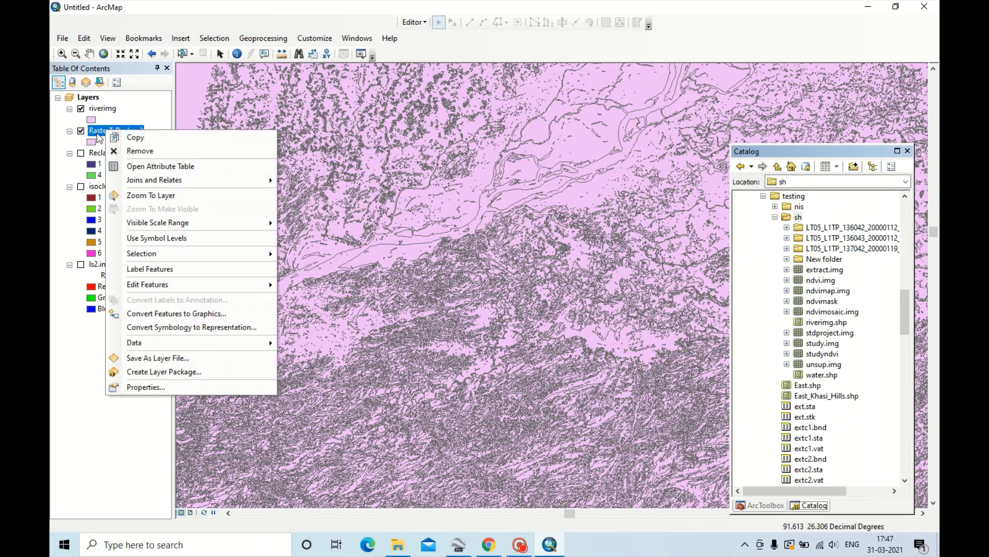
{"action": "left_click", "coordinate": [118, 131]}
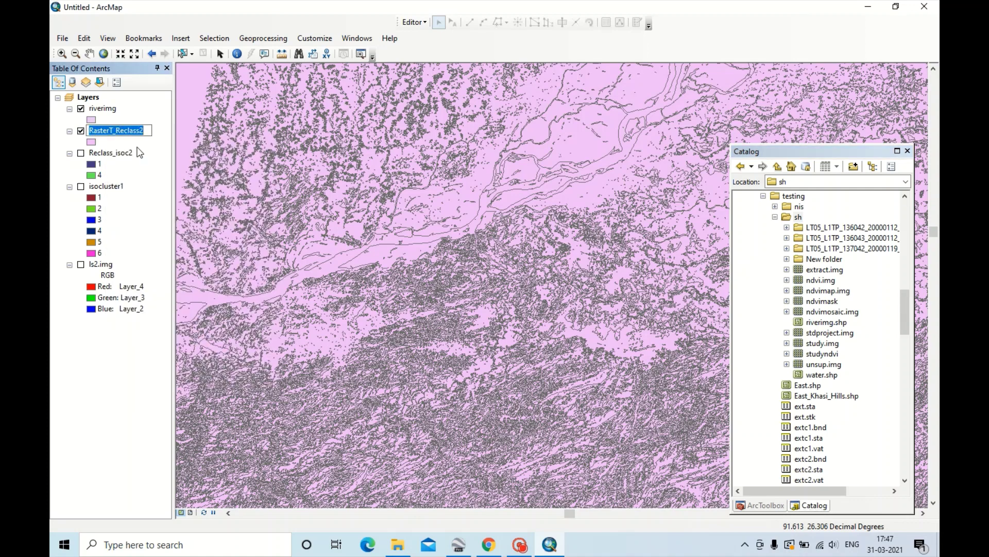
{"action": "right_click", "coordinate": [120, 132]}
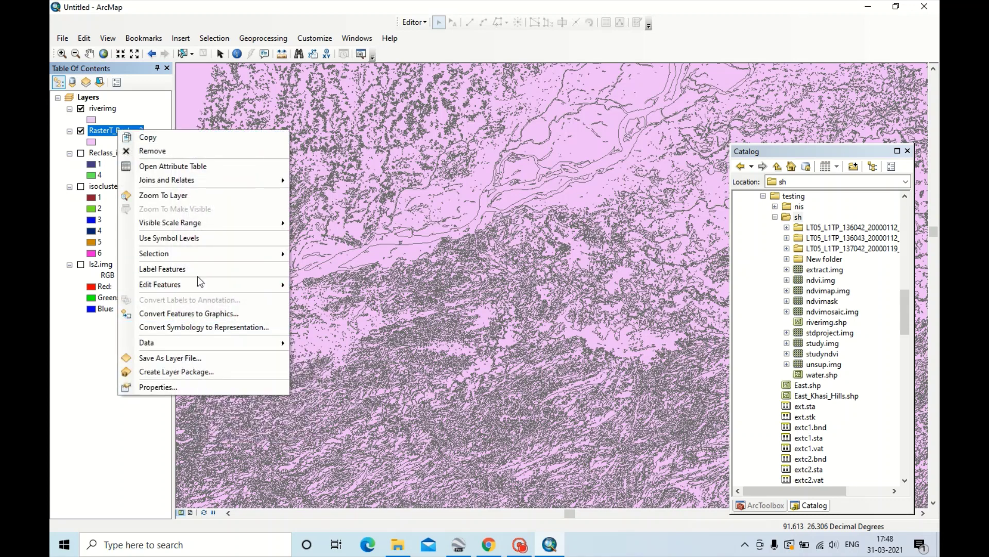
{"action": "mouse_move", "coordinate": [289, 285]}
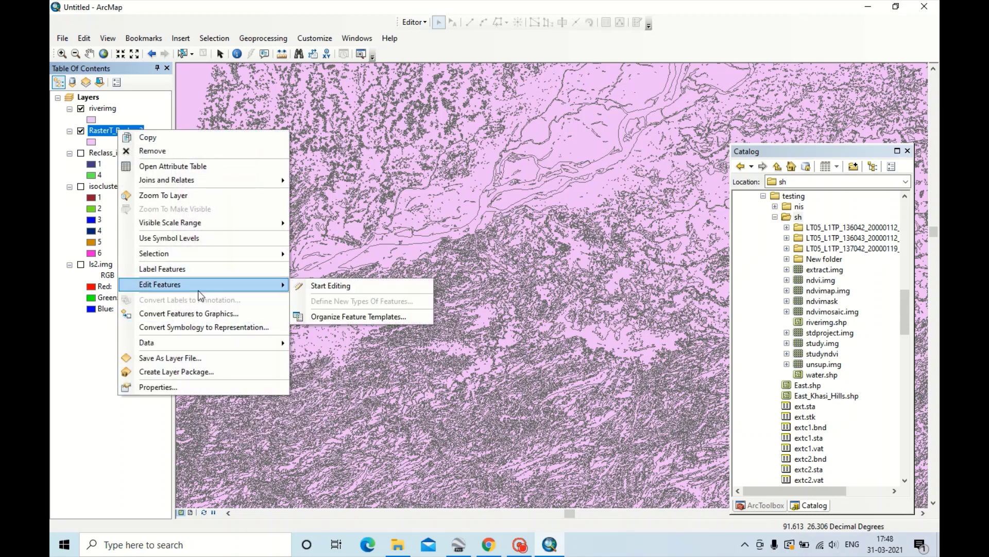
{"action": "left_click", "coordinate": [333, 287]}
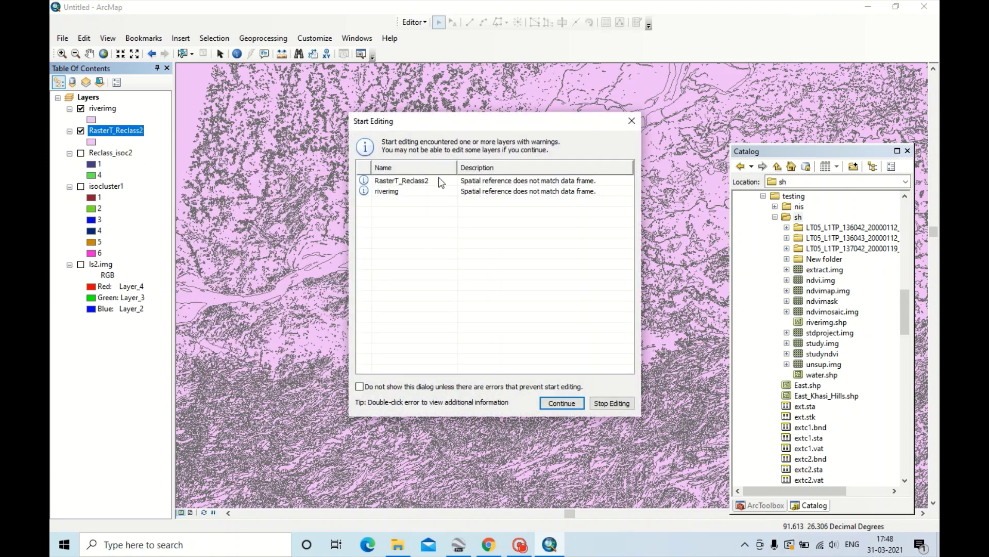
{"action": "left_click", "coordinate": [438, 179]}
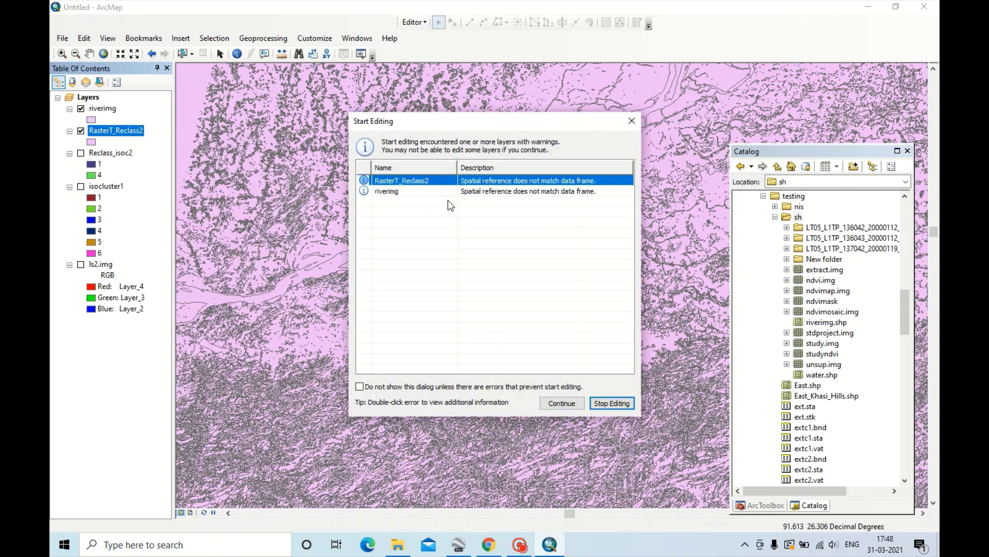
{"action": "left_click", "coordinate": [561, 403]}
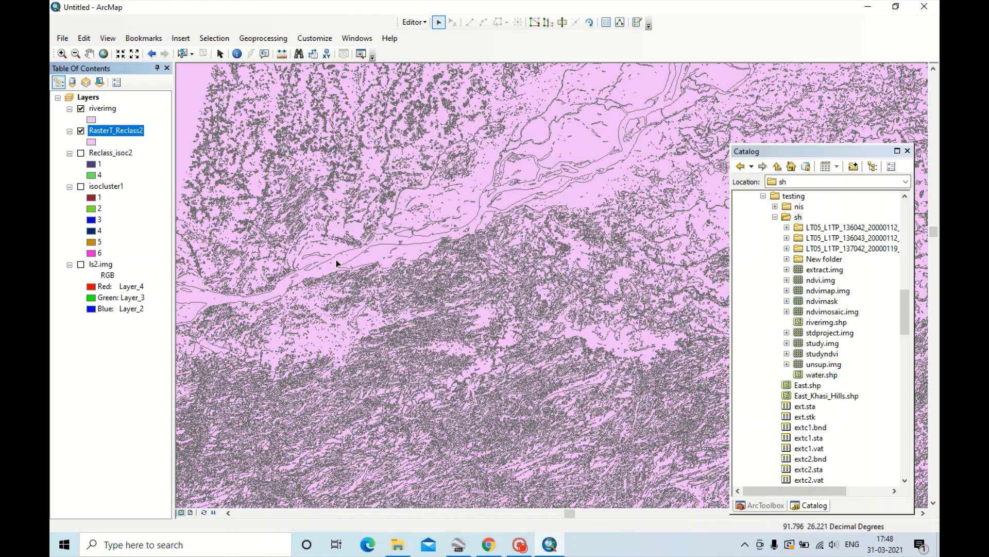
Select the river polygon on the map and copy it
{"action": "left_click_drag", "start_coordinate": [345, 264], "coordinate": [343, 262]}
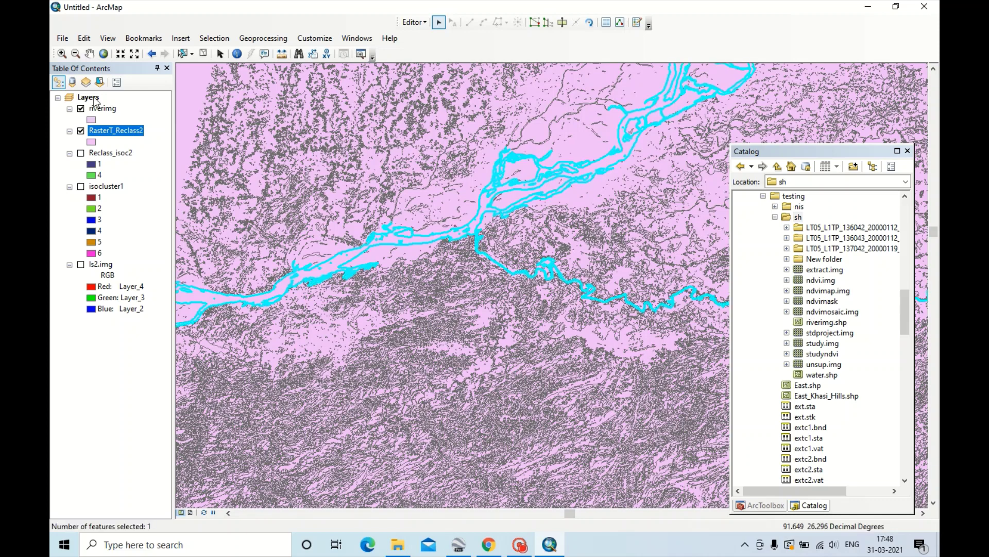
{"action": "right_click", "coordinate": [327, 270]}
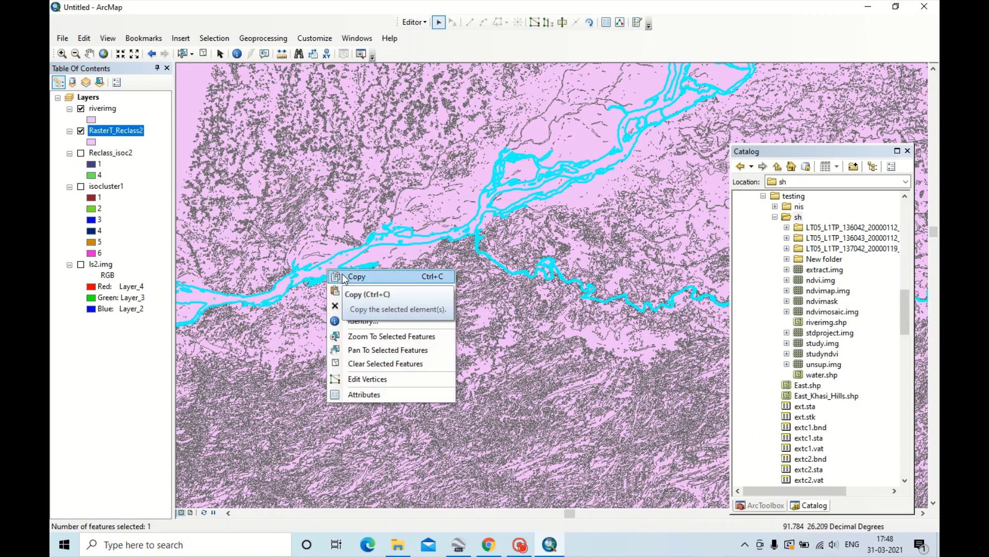
{"action": "left_click", "coordinate": [344, 277]}
Start an editing session for the riverimg layer and review its spatial reference warning
{"action": "left_click", "coordinate": [102, 109]}
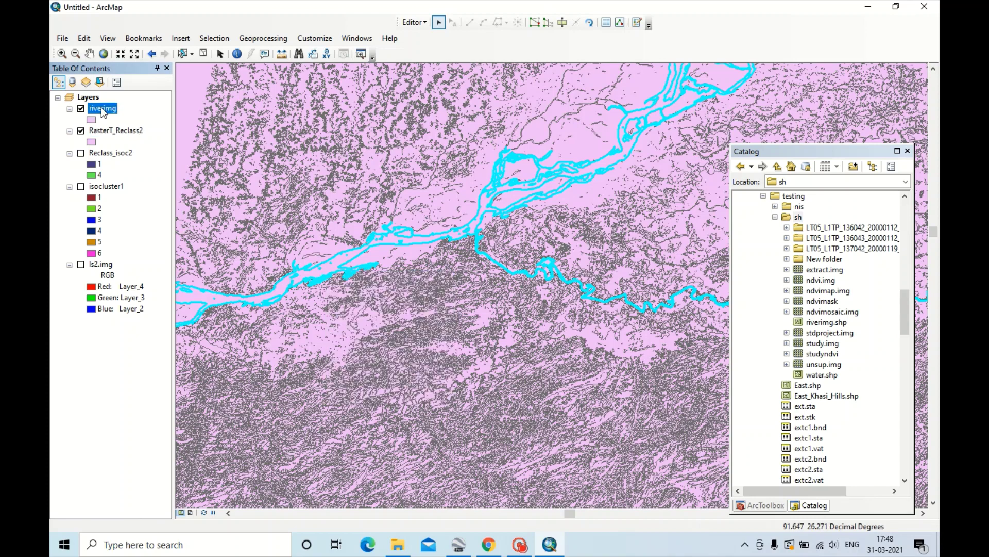
{"action": "right_click", "coordinate": [103, 113]}
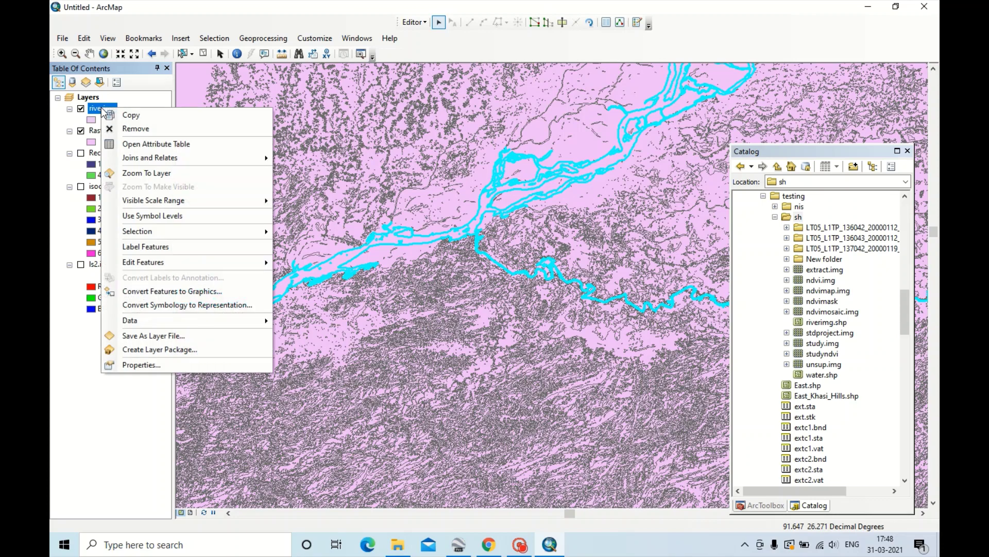
{"action": "mouse_move", "coordinate": [161, 265]}
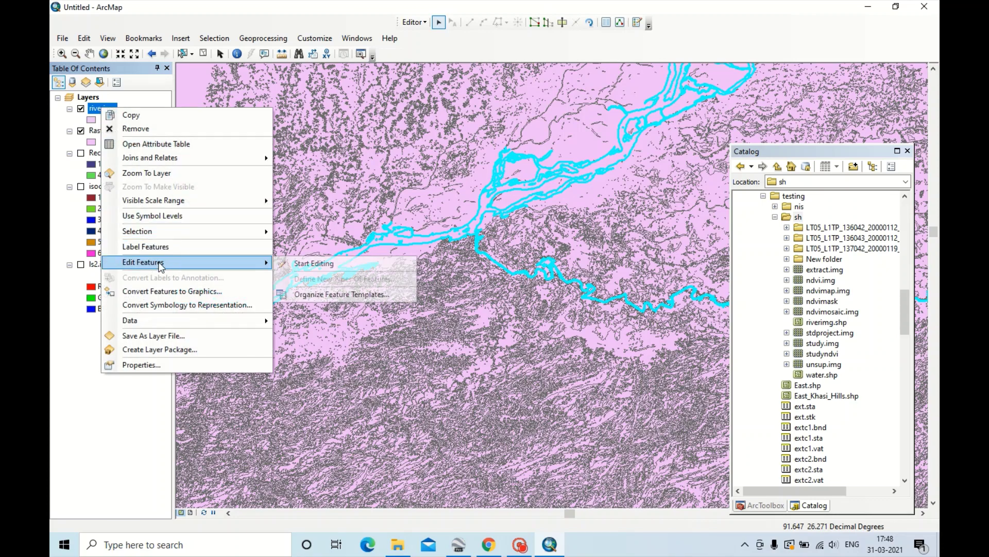
{"action": "left_click", "coordinate": [309, 263]}
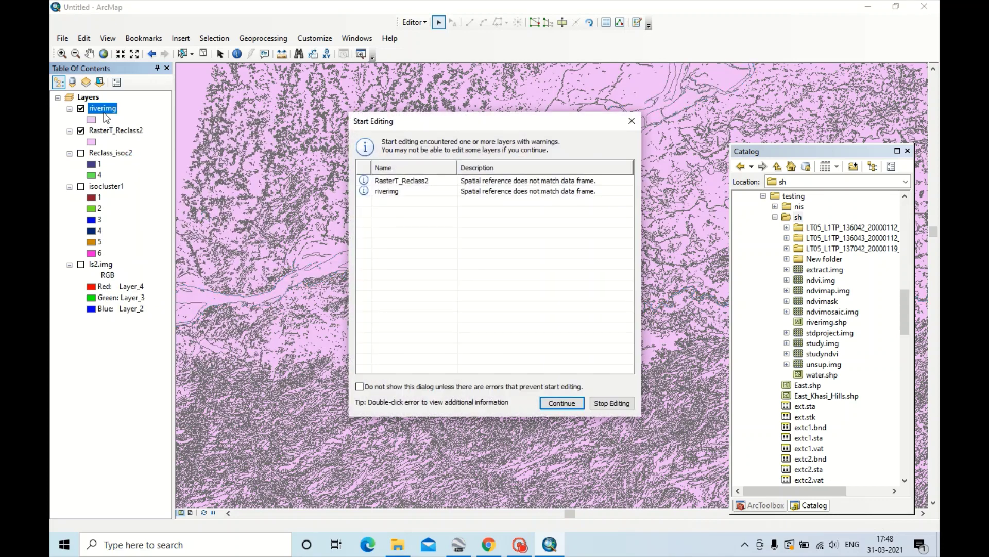
{"action": "left_click", "coordinate": [392, 192]}
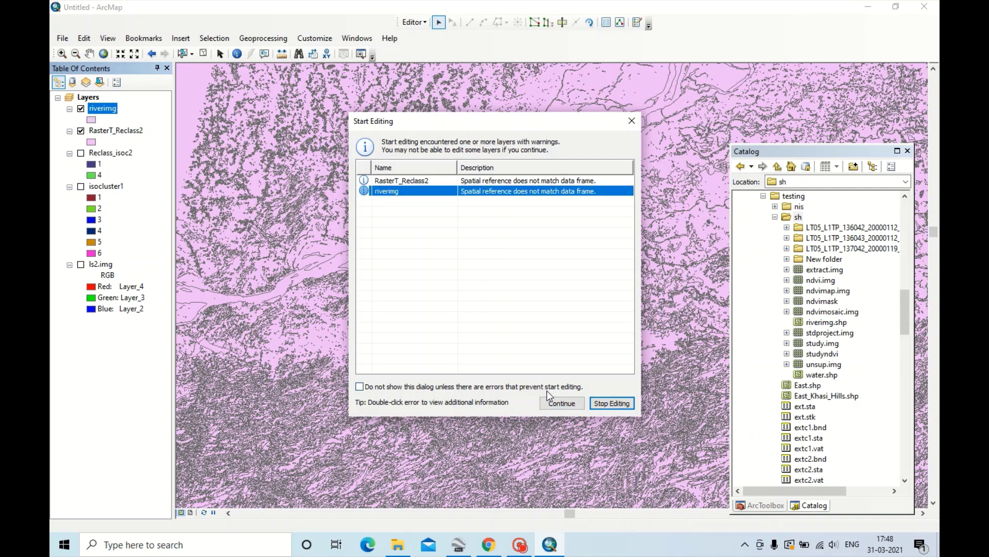
Continue the edit session and paste the copied river polygon into the riverimg layer
{"action": "left_click", "coordinate": [558, 405]}
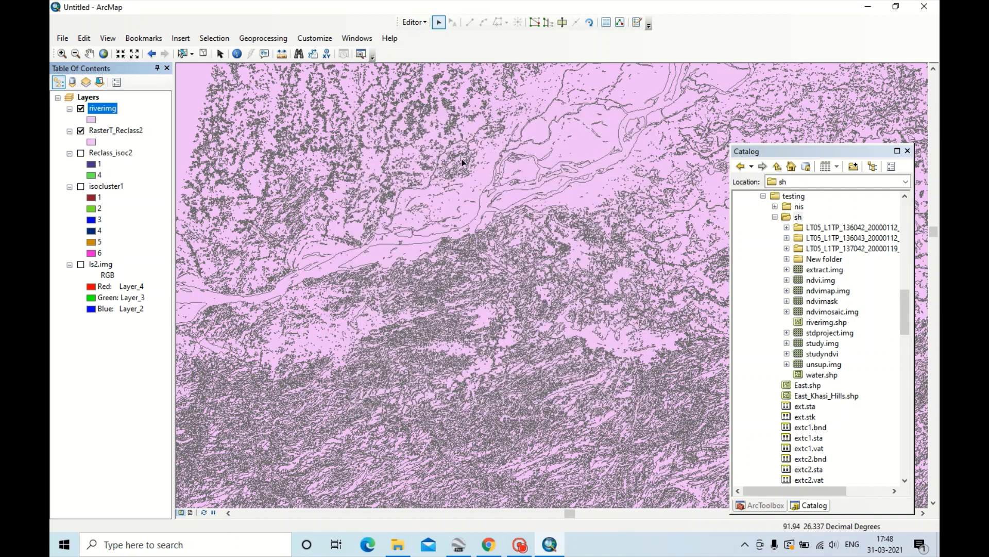
{"action": "right_click", "coordinate": [432, 135]}
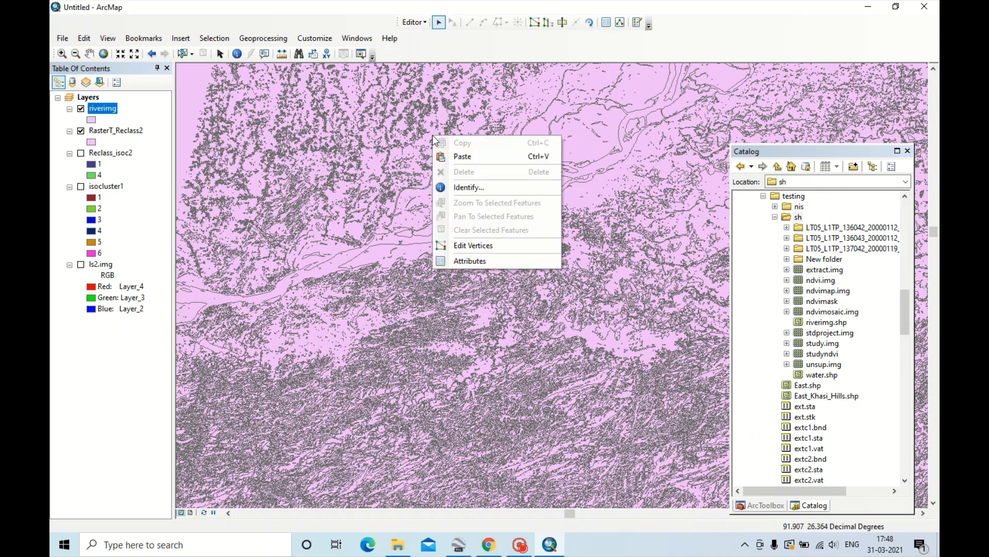
{"action": "left_click", "coordinate": [454, 155]}
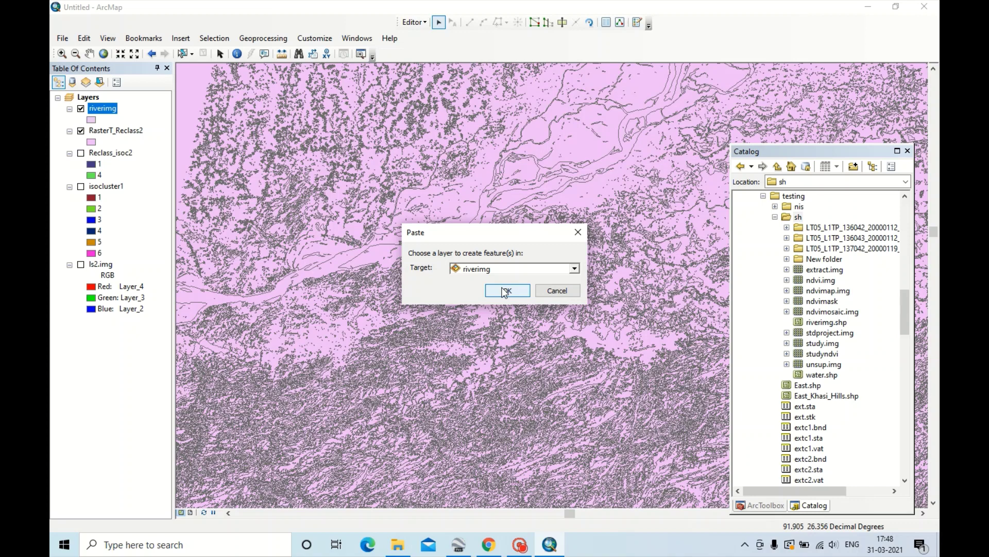
{"action": "left_click", "coordinate": [504, 290]}
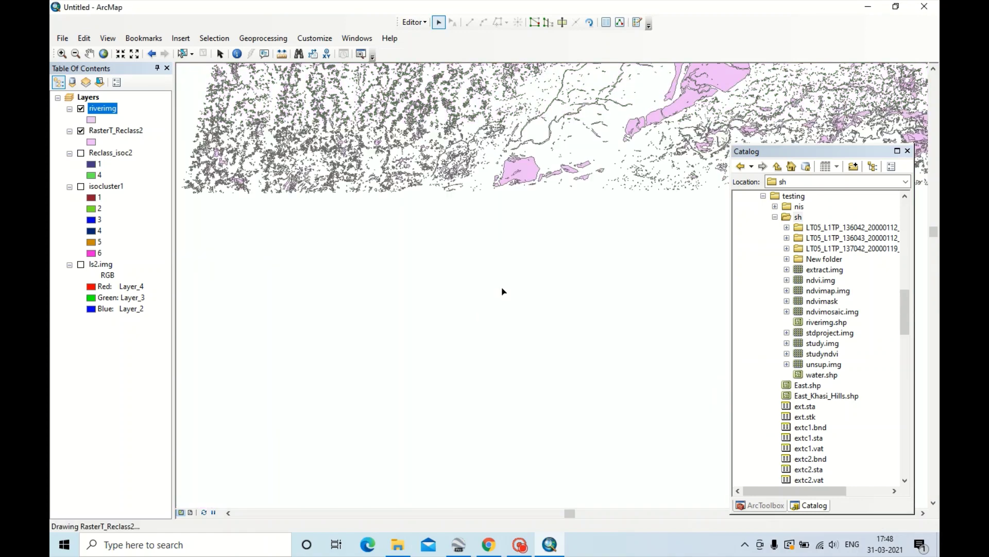
Hide RasterT_Reclass2 and centre the view on the cyan river outlines
{"action": "left_click", "coordinate": [81, 132]}
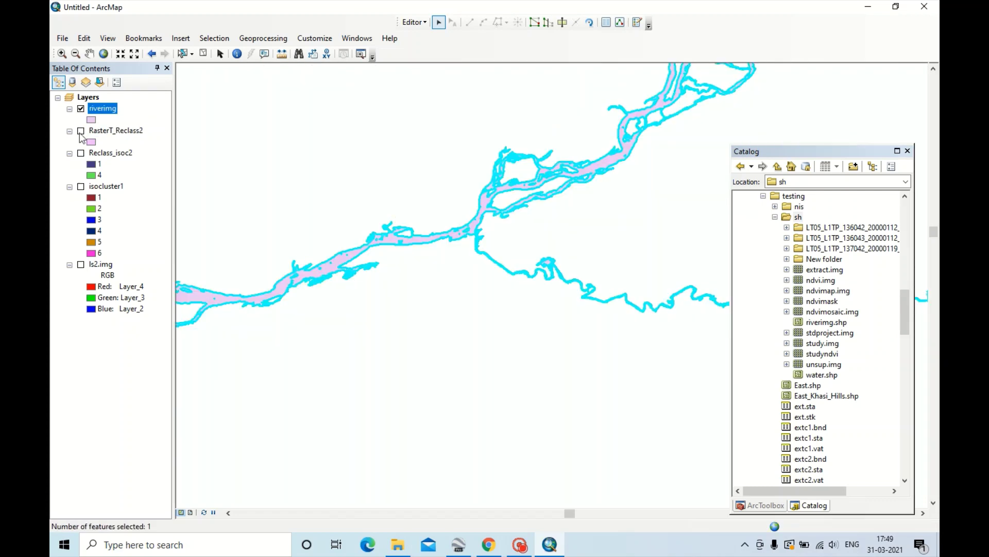
{"action": "scroll", "coordinate": [496, 361], "scroll_direction": "up", "scroll_amount": 3}
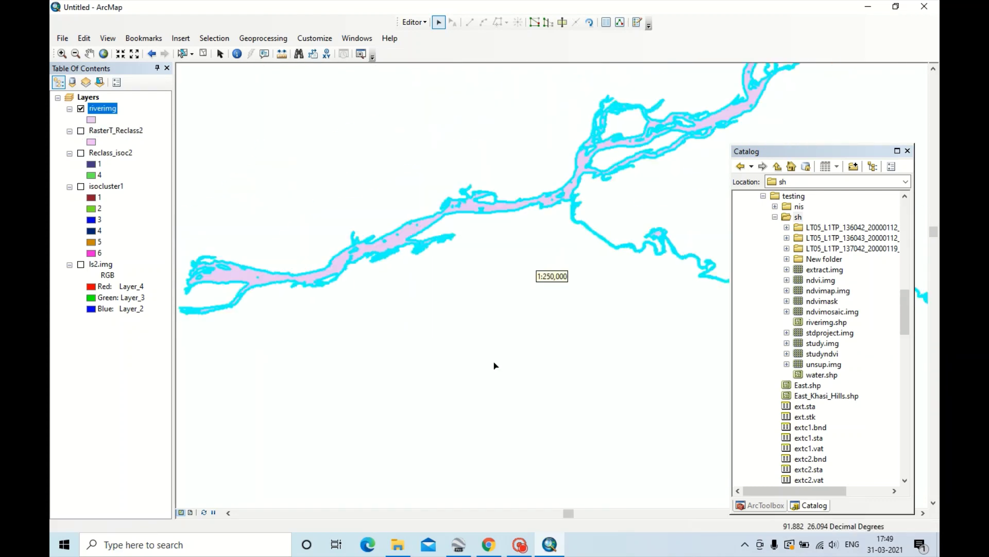
{"action": "scroll", "coordinate": [495, 365], "scroll_direction": "down", "scroll_amount": 3}
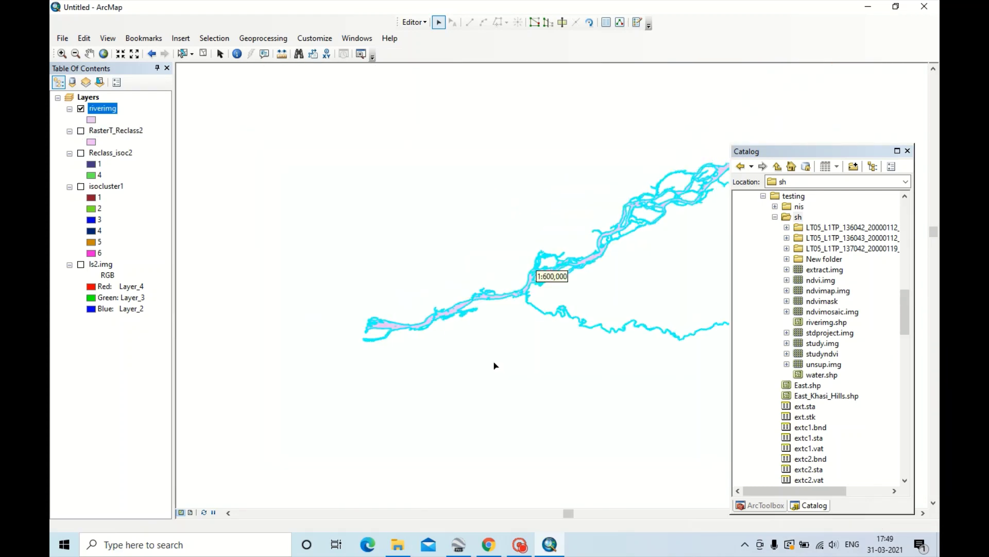
{"action": "scroll", "coordinate": [494, 365], "scroll_direction": "up", "scroll_amount": 2}
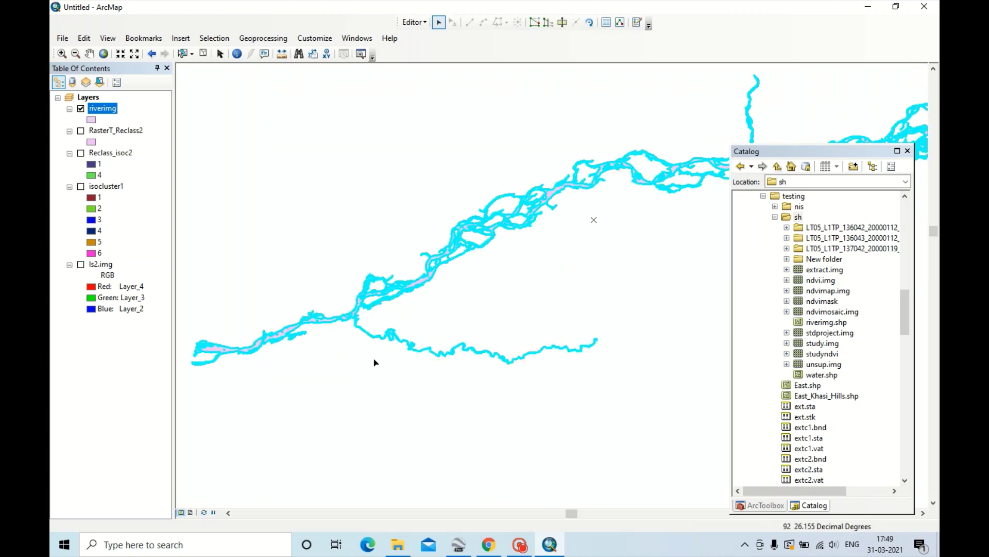
{"action": "scroll", "coordinate": [446, 381], "scroll_direction": "down", "scroll_amount": 1}
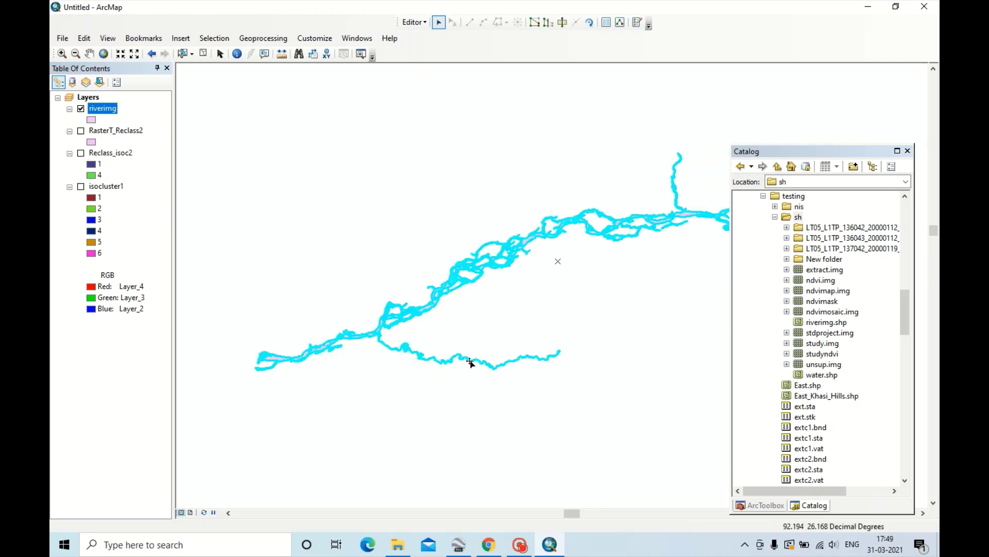
{"action": "left_click_drag", "start_coordinate": [567, 405], "coordinate": [539, 385]}
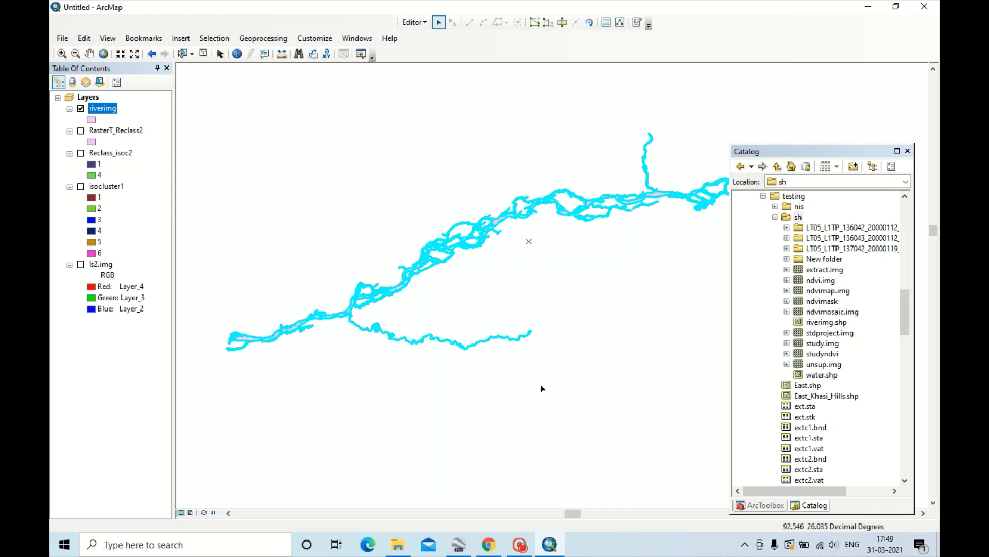
{"action": "left_click_drag", "start_coordinate": [519, 376], "coordinate": [566, 379]}
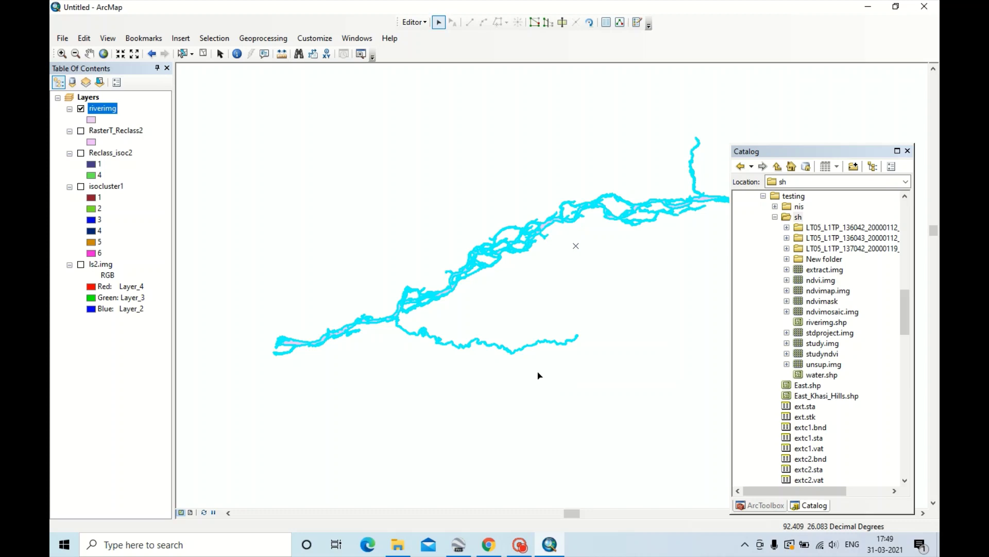
Show ls2.img beneath the river outlines and expand Spatial Analyst Tools > Extraction in ArcToolbox
{"action": "left_click", "coordinate": [81, 264]}
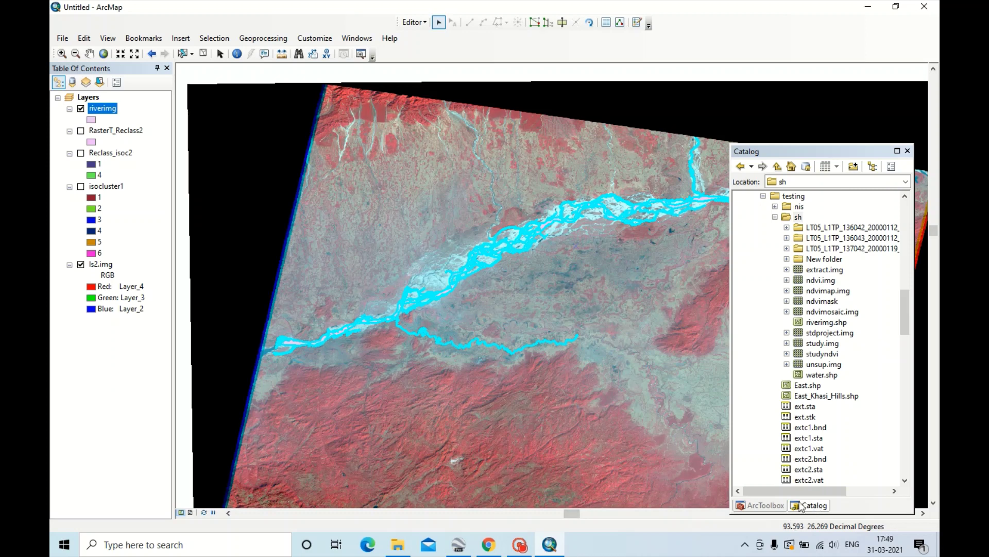
{"action": "left_click", "coordinate": [770, 505]}
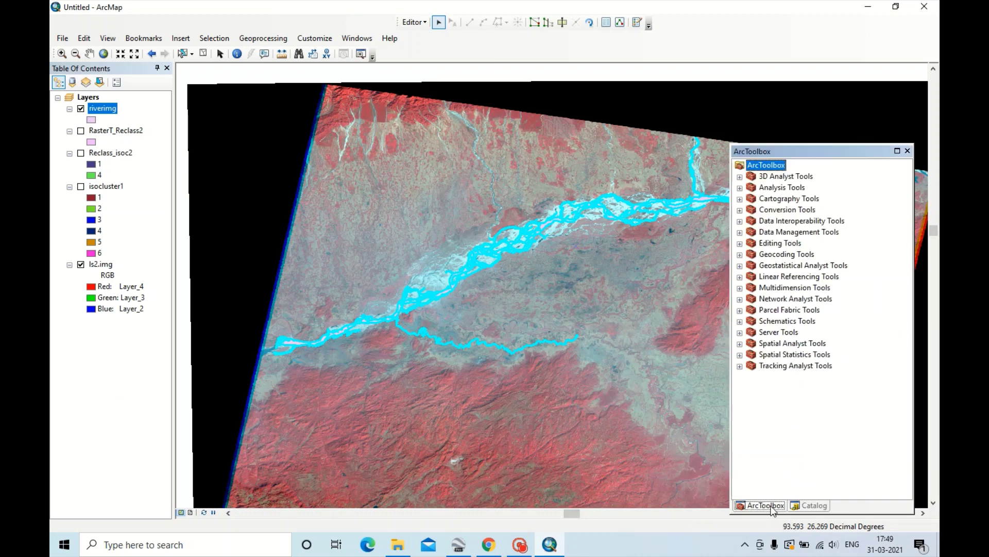
{"action": "left_click", "coordinate": [739, 210]}
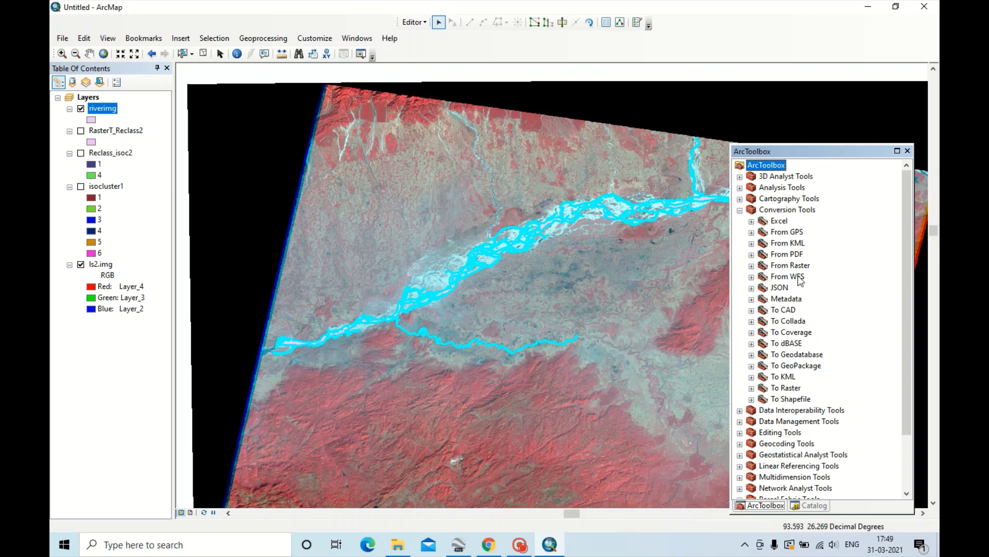
{"action": "left_click", "coordinate": [740, 210]}
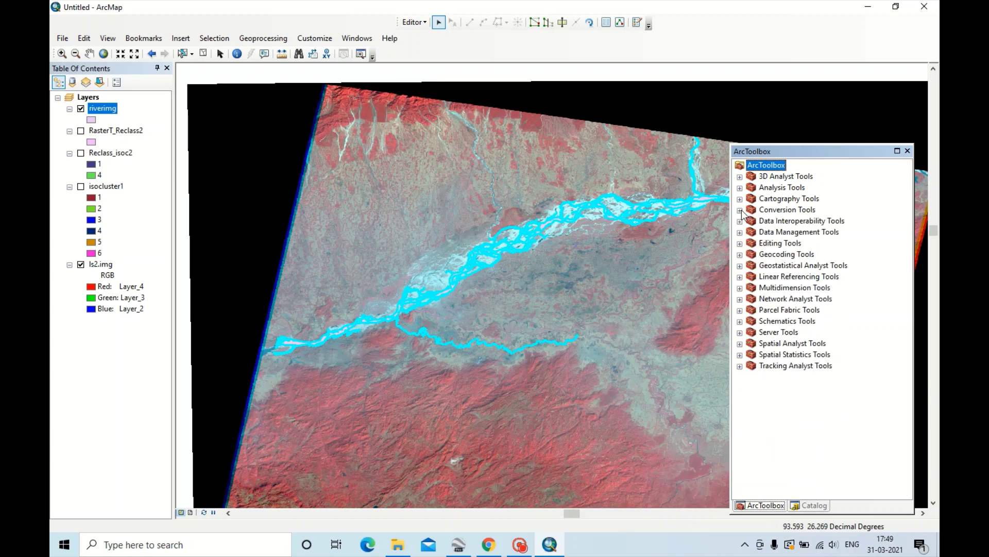
{"action": "left_click", "coordinate": [740, 344]}
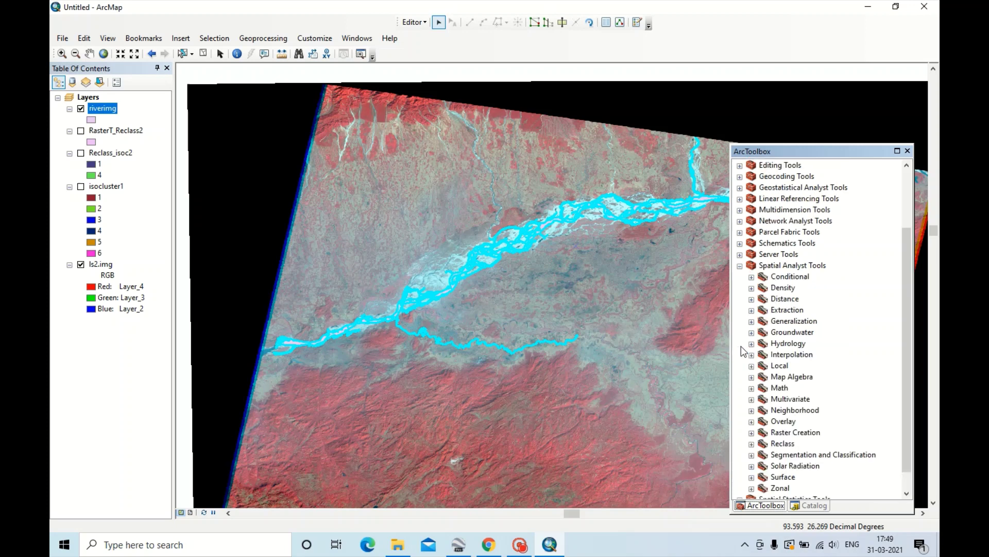
{"action": "left_click", "coordinate": [751, 310]}
Run Extract by Mask with ls2.img as input raster and riverimg as mask, producing Extract_img9
{"action": "double_click", "coordinate": [804, 343]}
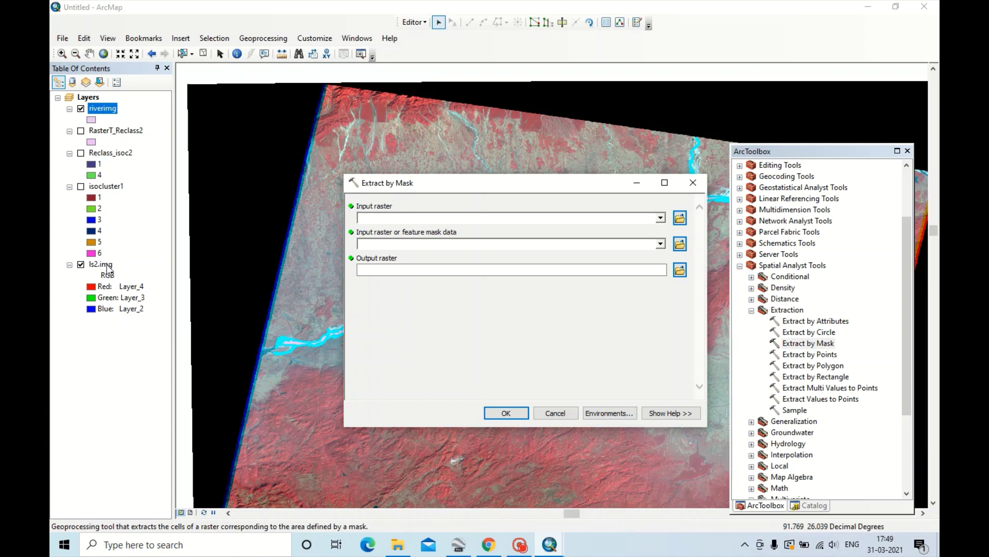
{"action": "left_click_drag", "start_coordinate": [105, 264], "coordinate": [439, 219]}
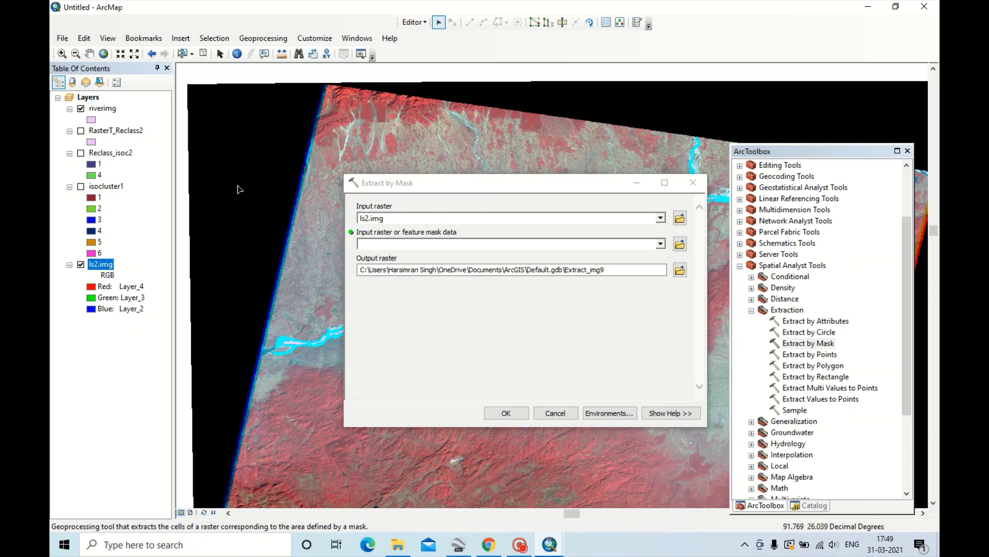
{"action": "left_click", "coordinate": [104, 109]}
{"action": "left_click_drag", "start_coordinate": [105, 113], "coordinate": [421, 246]}
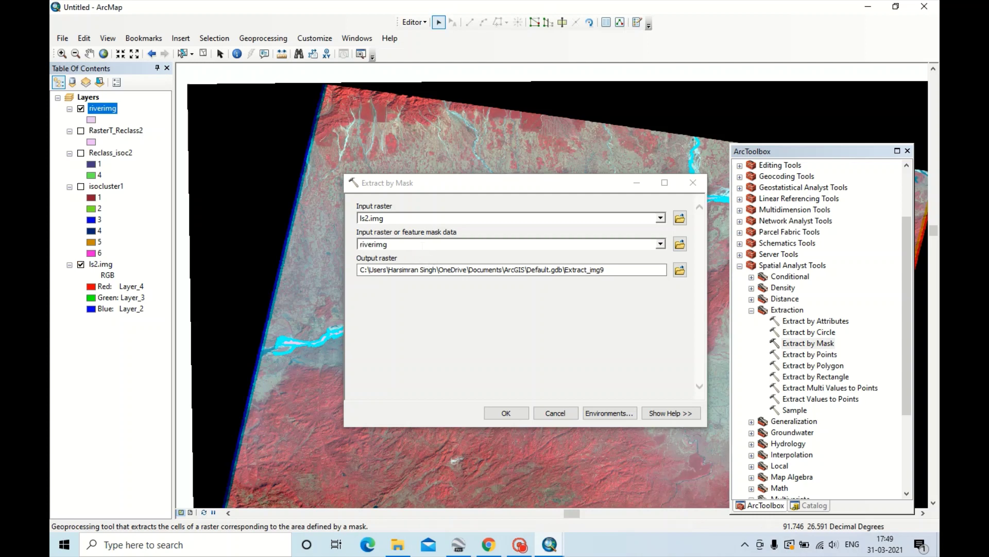
{"action": "left_click", "coordinate": [506, 413]}
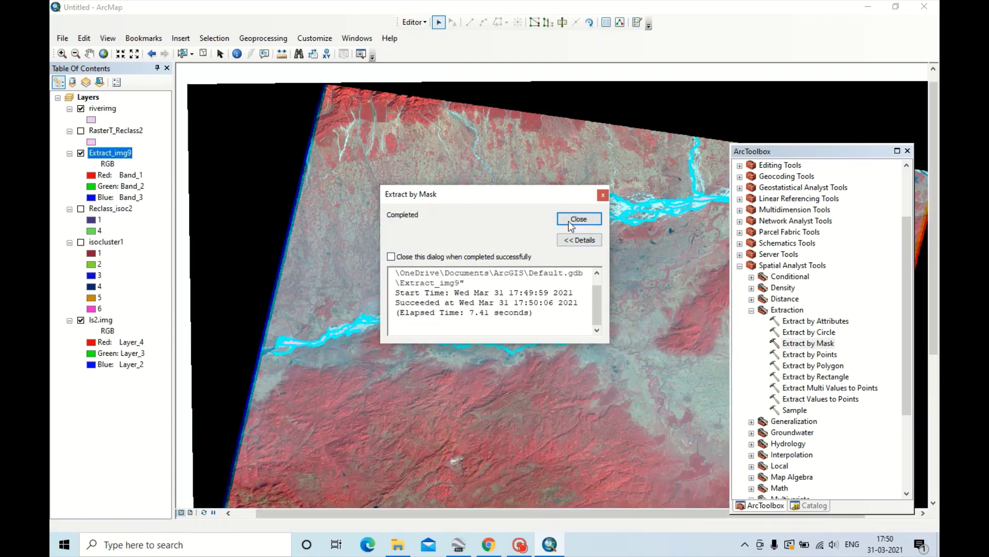
{"action": "left_click", "coordinate": [579, 219]}
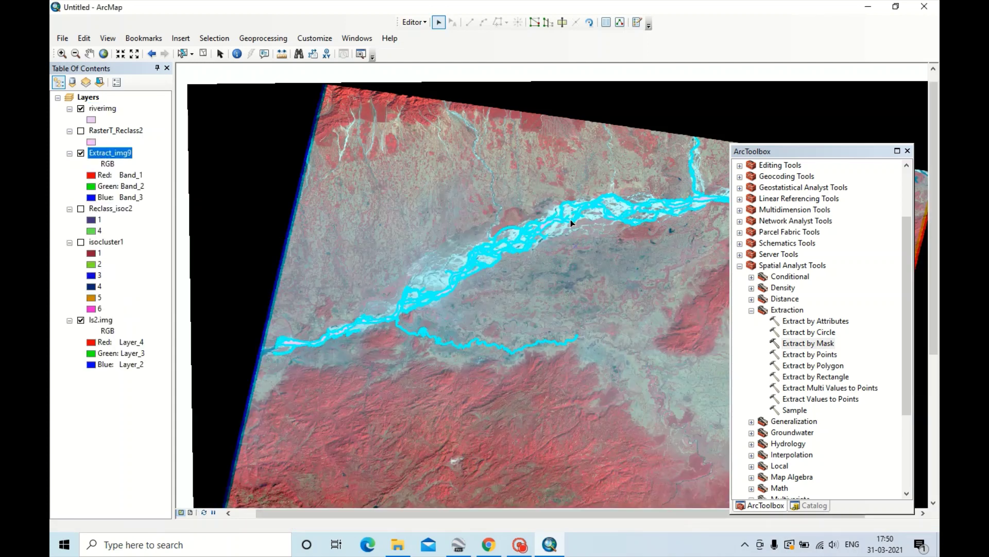
Hide ls2.img and riverimg to show Extract_img9 alone, then bring up its Data export options
{"action": "left_click", "coordinate": [81, 320]}
{"action": "left_click", "coordinate": [80, 109]}
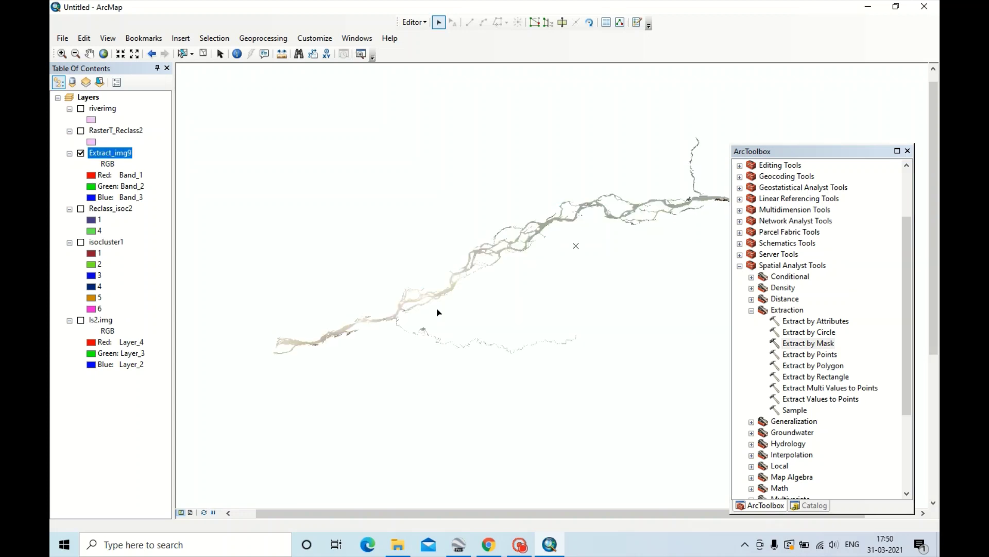
{"action": "scroll", "coordinate": [407, 279], "scroll_direction": "up", "scroll_amount": 2}
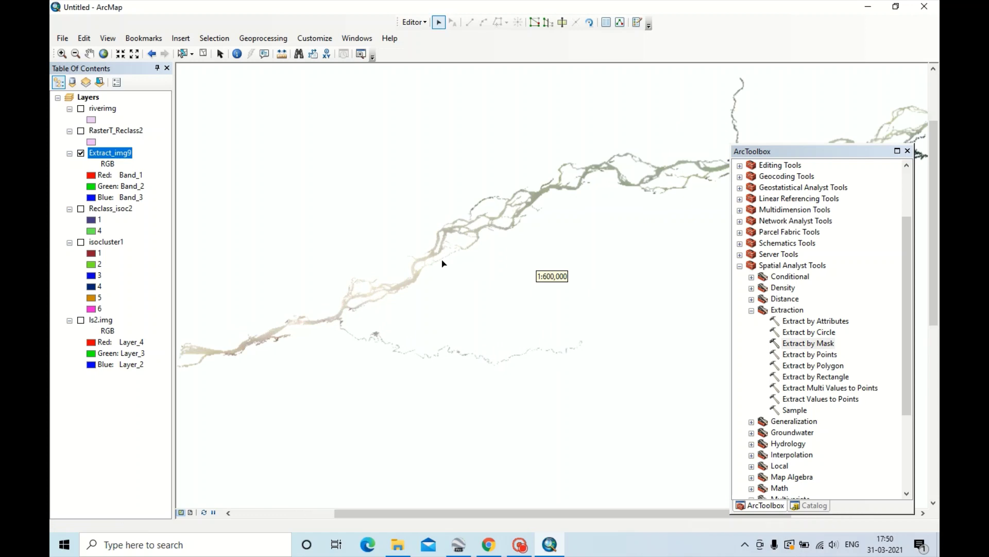
{"action": "scroll", "coordinate": [443, 270], "scroll_direction": "up", "scroll_amount": 1}
{"action": "scroll", "coordinate": [442, 270], "scroll_direction": "down", "scroll_amount": 3}
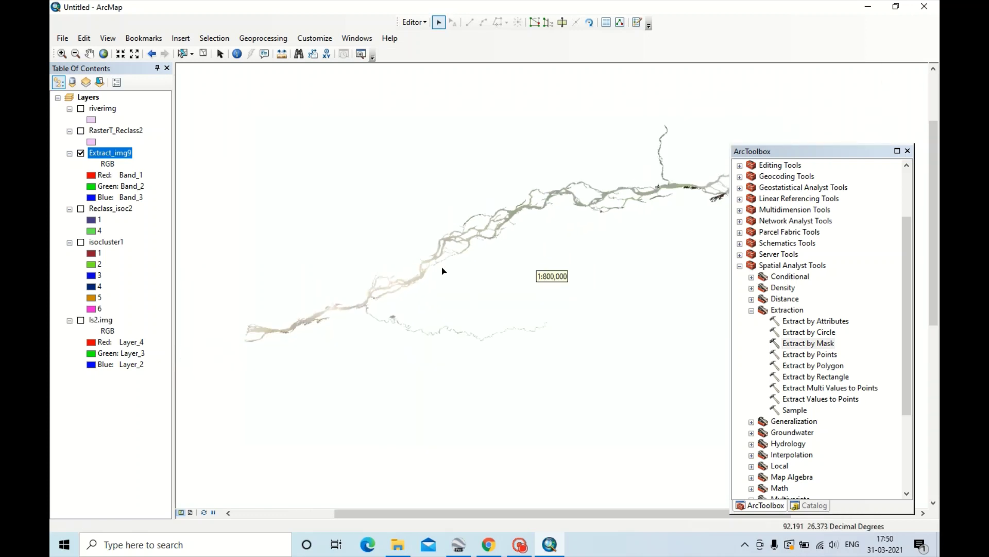
{"action": "right_click", "coordinate": [122, 155]}
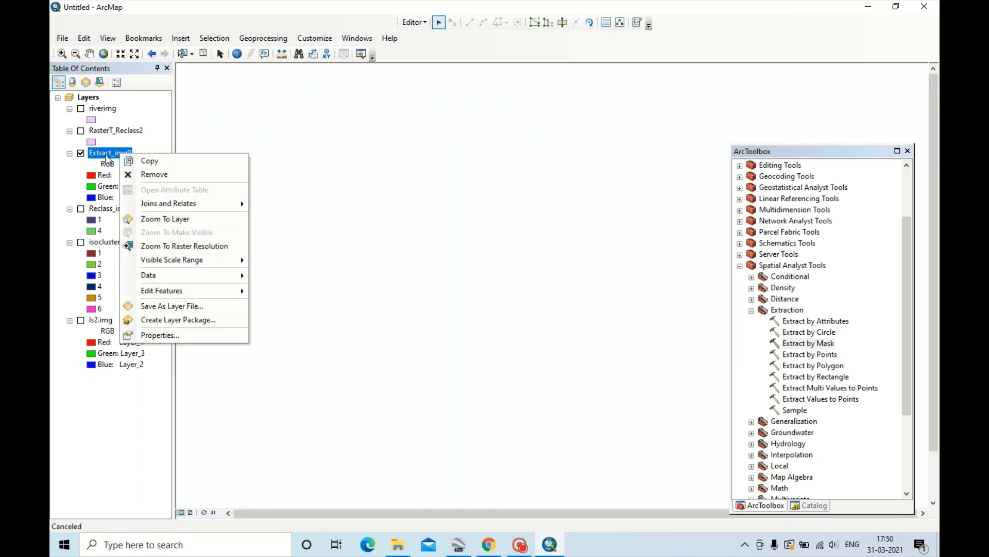
{"action": "mouse_move", "coordinate": [170, 278]}
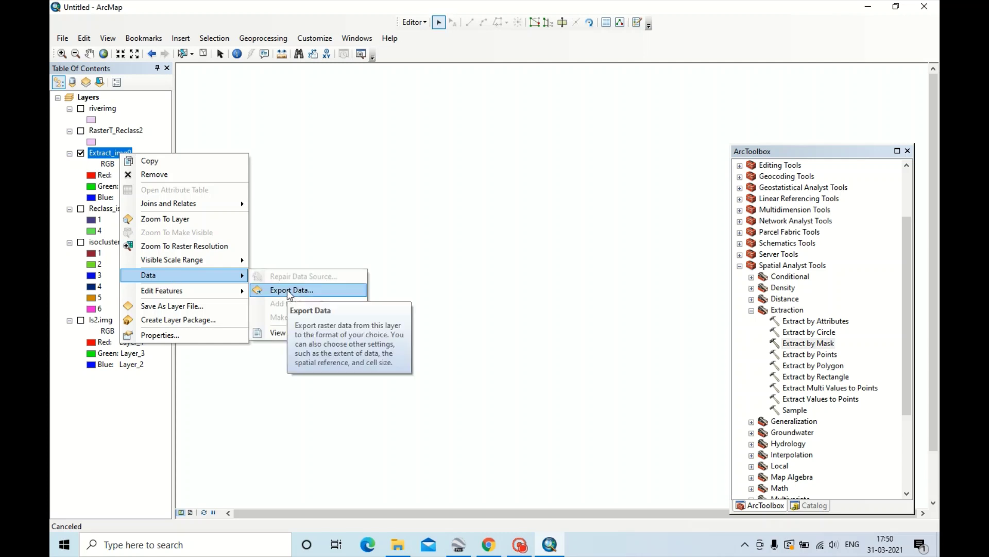